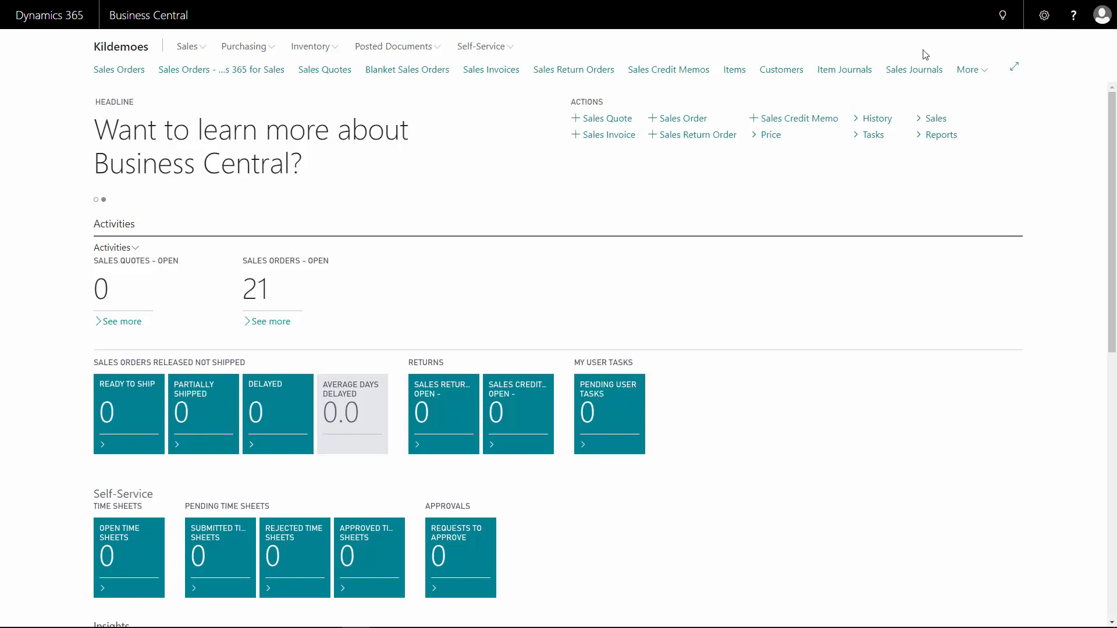
Search for "customer" and open the Customers list.
click(1002, 21)
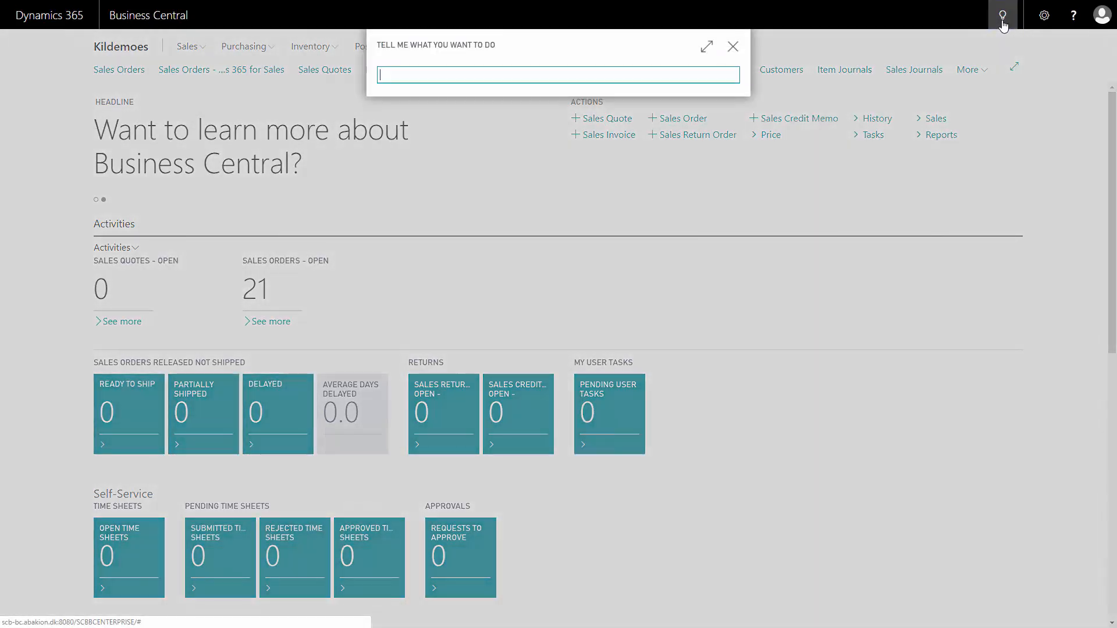
click(1002, 22)
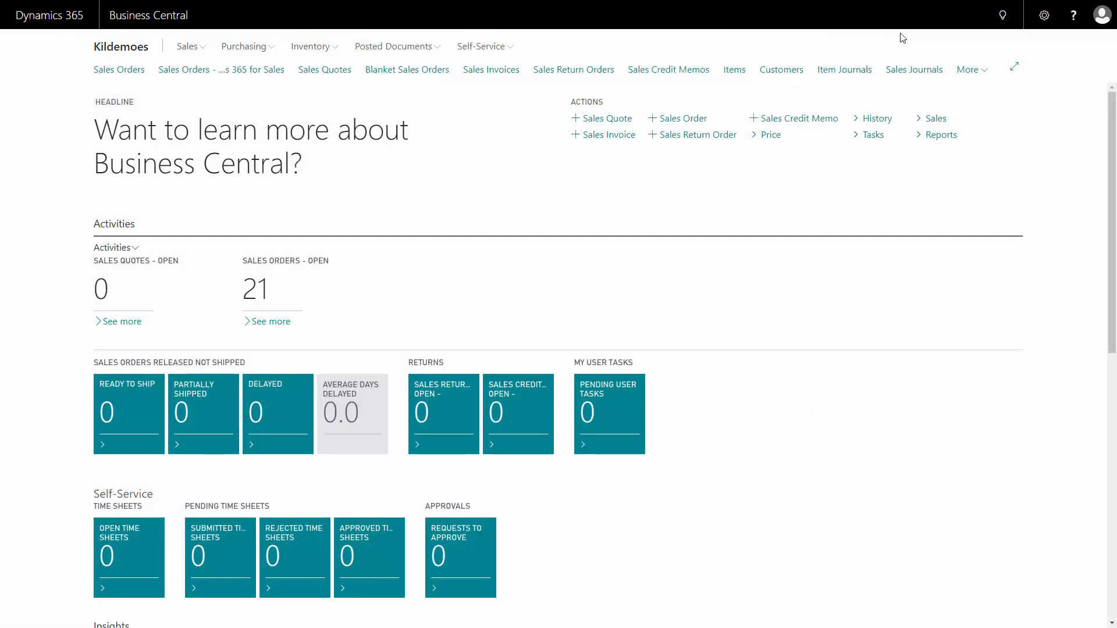
click(1003, 21)
text(cus)
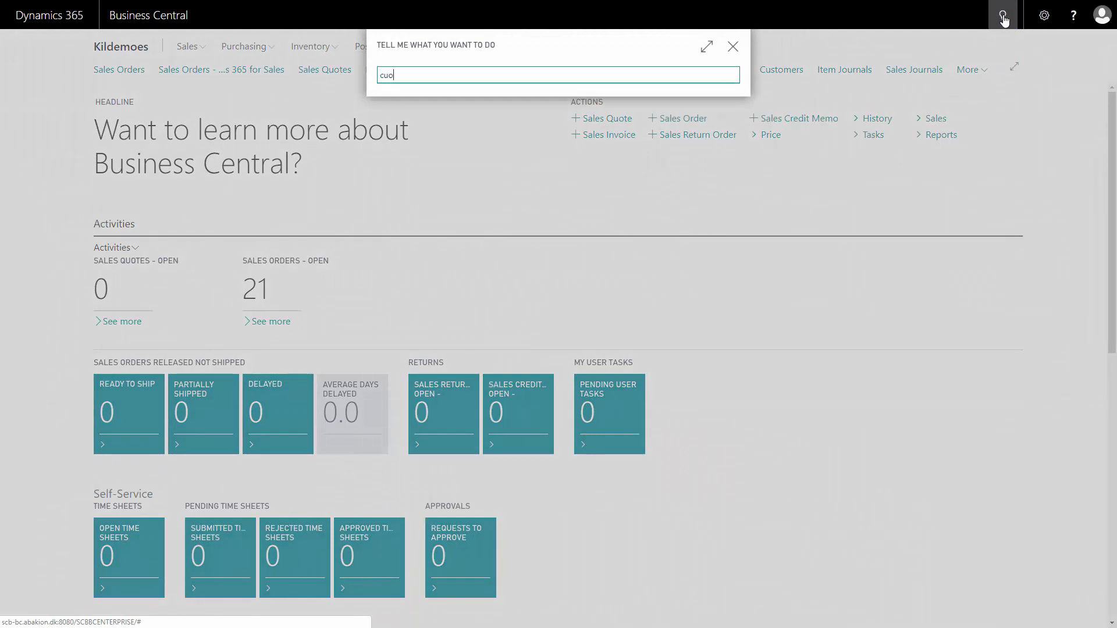
text(tomer)
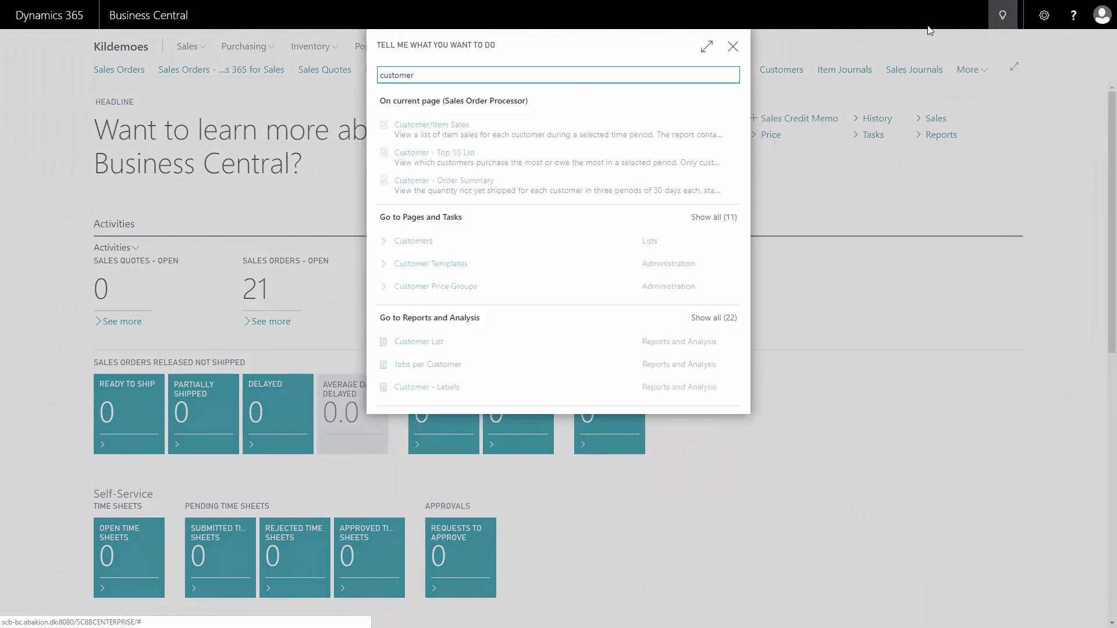
click(421, 243)
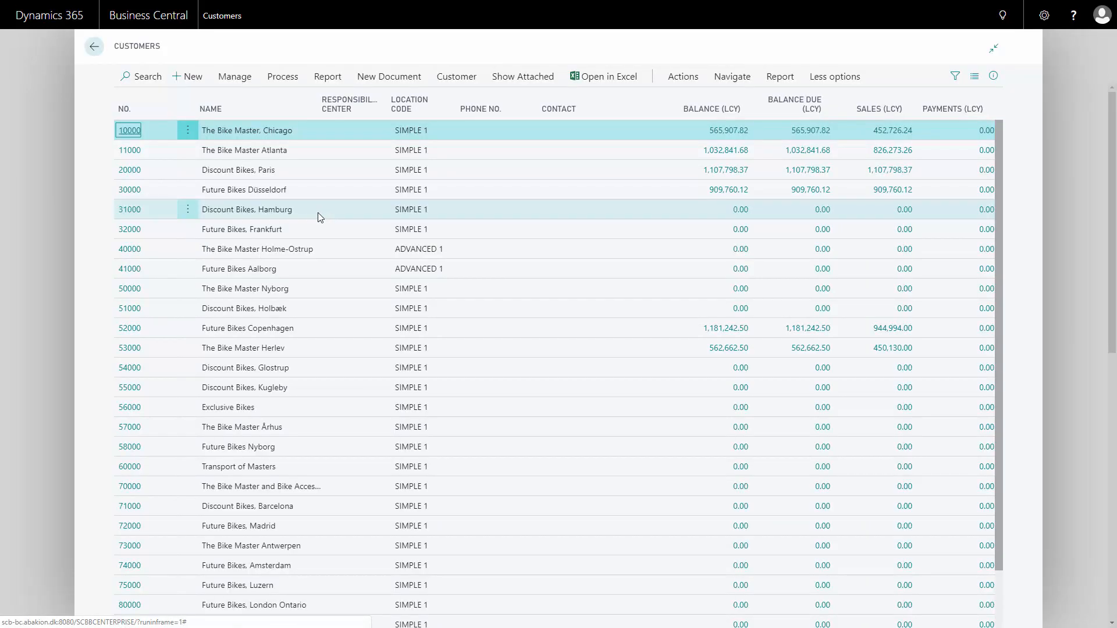
Open the texts set up for the customer The Bike Master Atlanta.
click(279, 153)
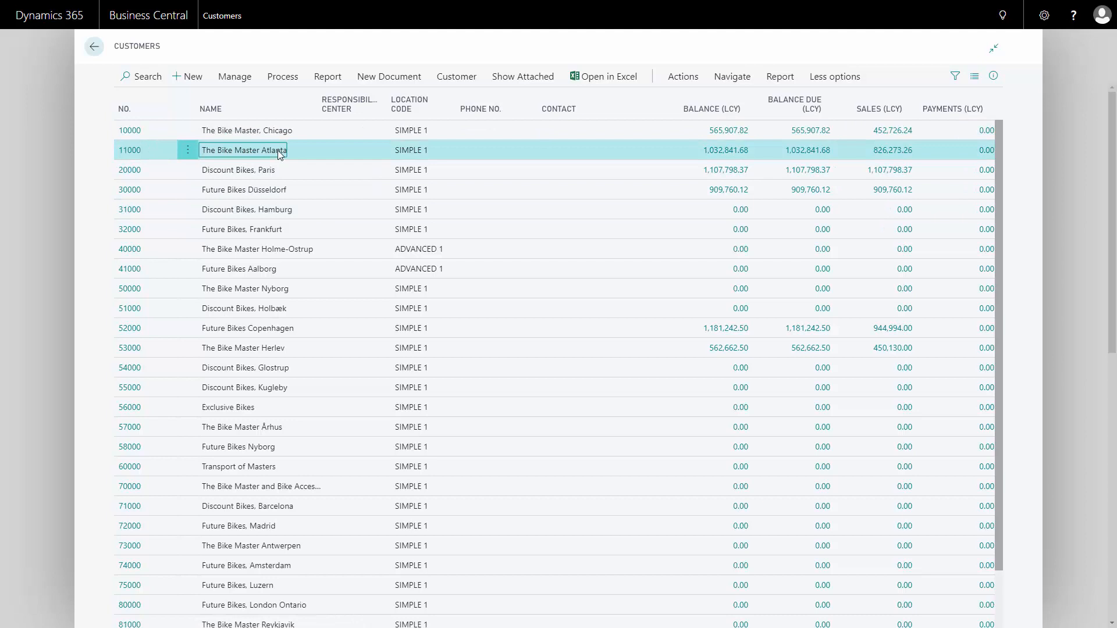
click(466, 80)
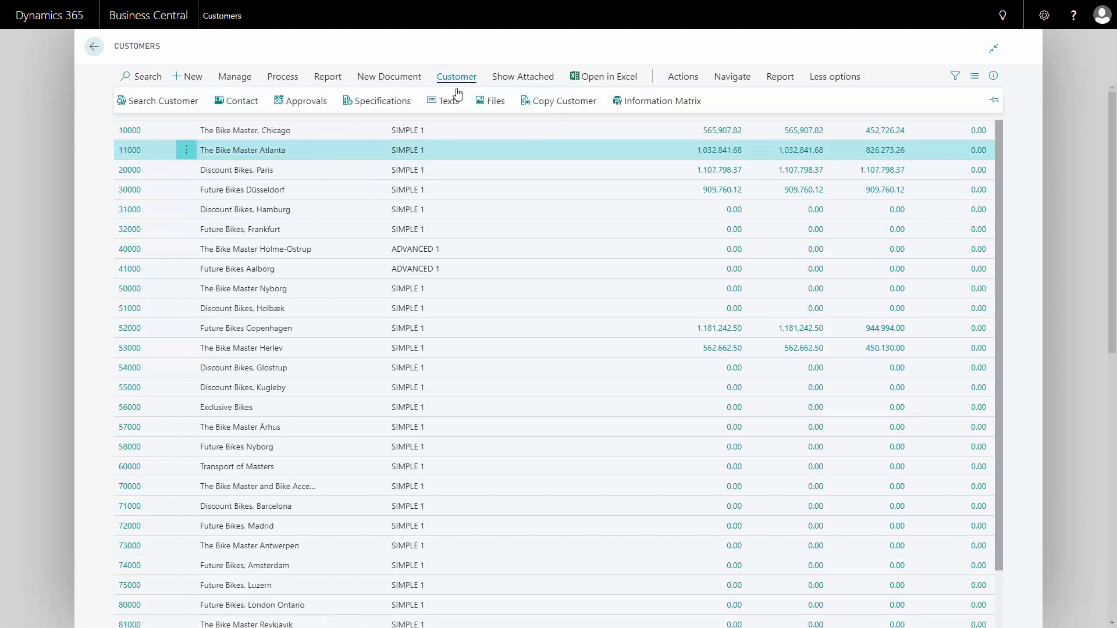
click(449, 102)
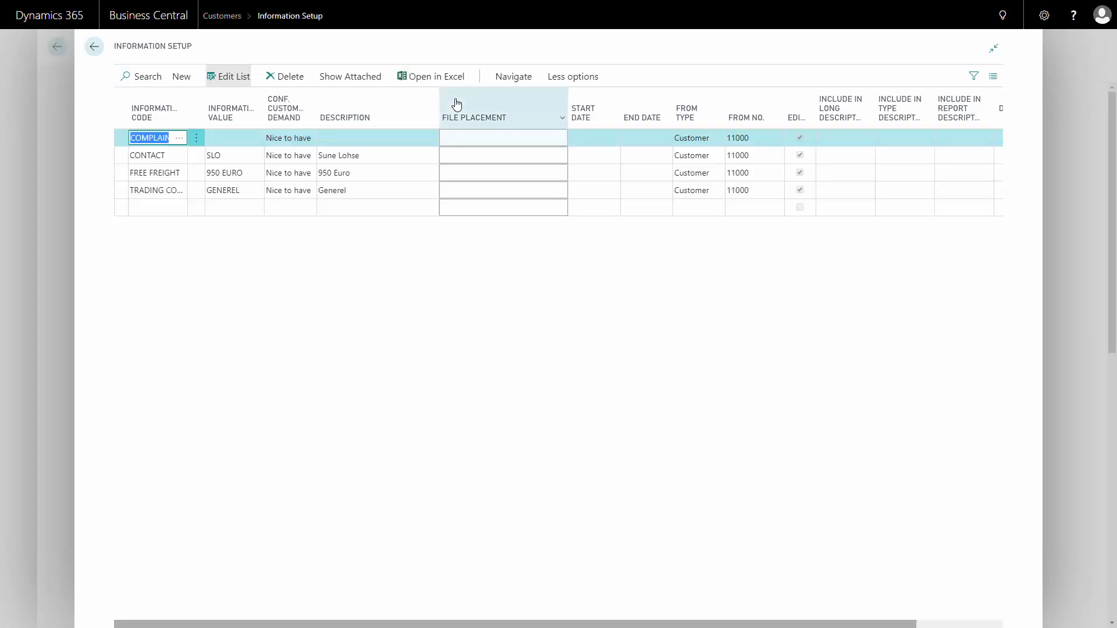
View the extended text behind the CONTACT line's information value, then return to the customer's text setup.
click(242, 158)
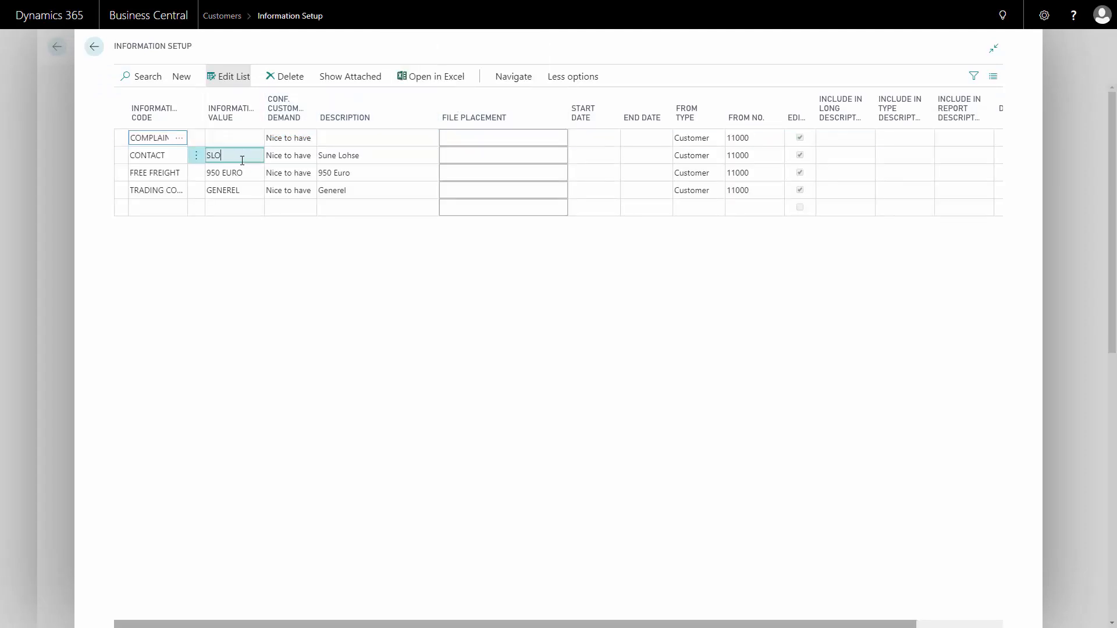
click(256, 155)
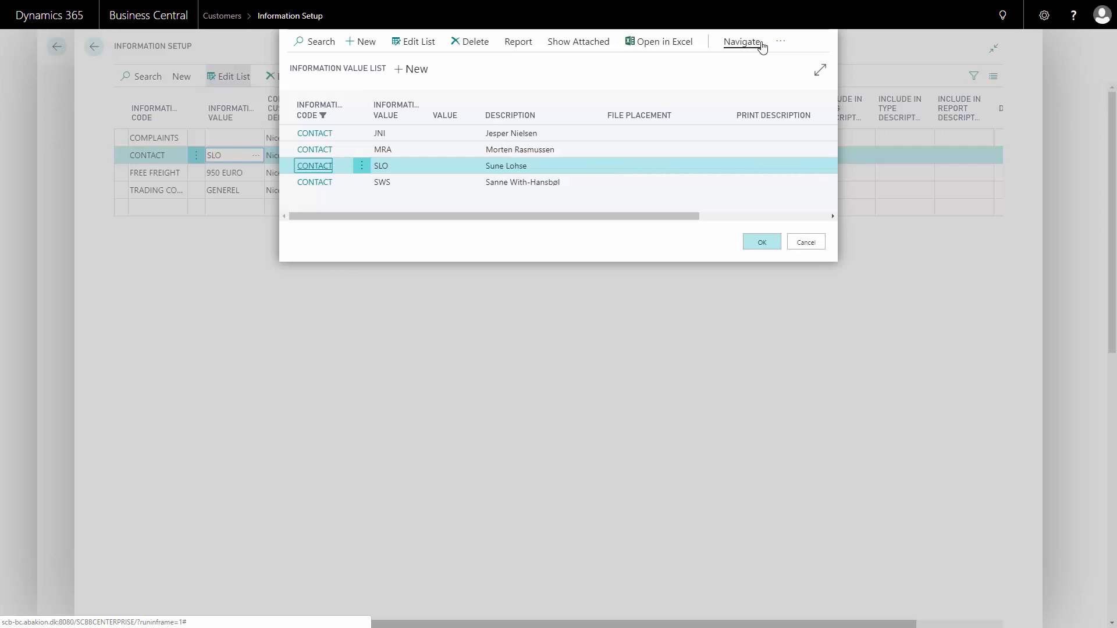
click(780, 43)
click(746, 42)
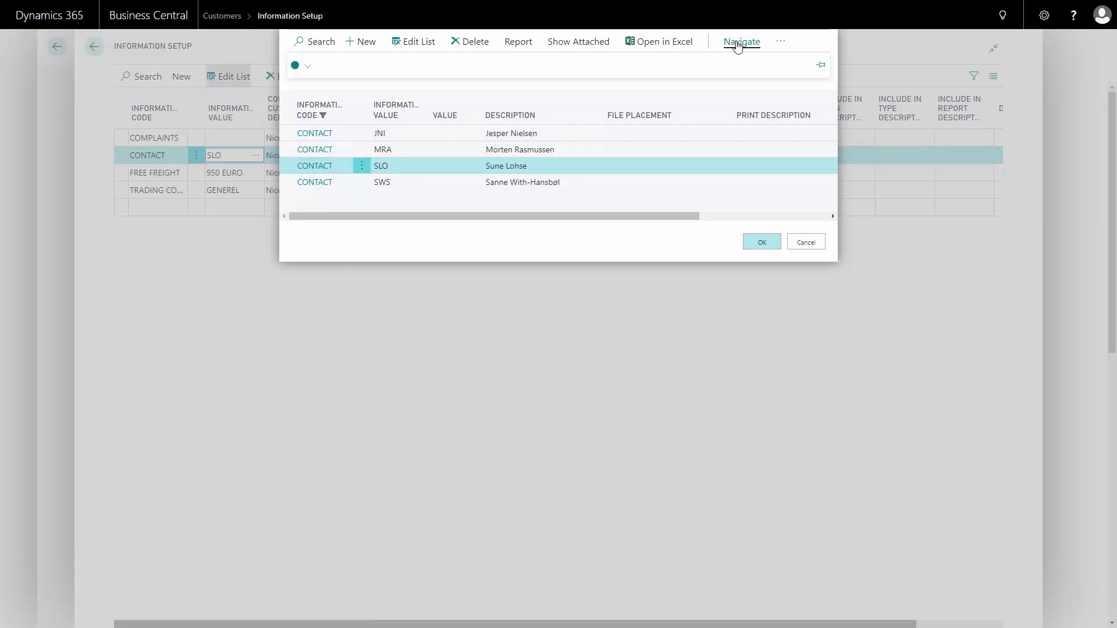
click(306, 66)
click(334, 135)
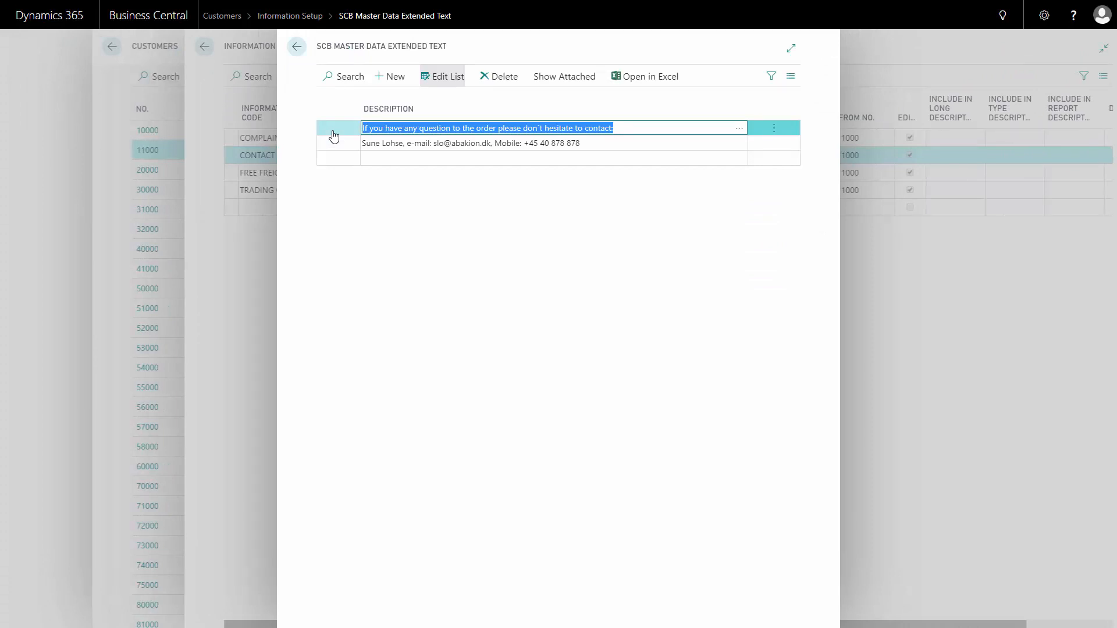
key(Escape)
key(Escape)
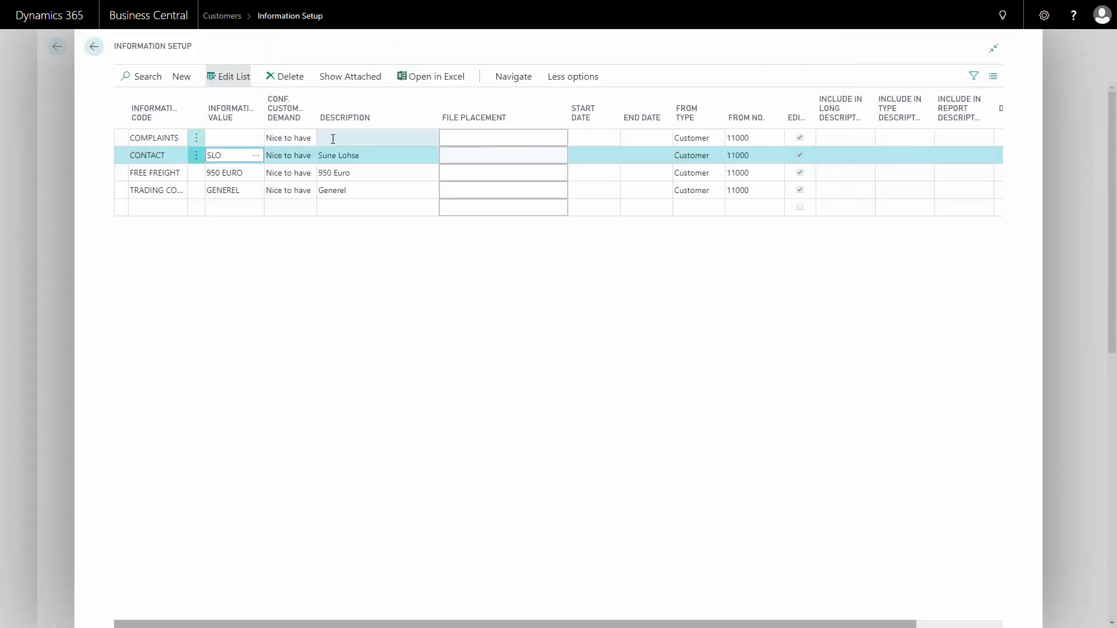
View the extended texts of the COMPLAINTS information code, then close the customer pages back to the home page.
click(168, 138)
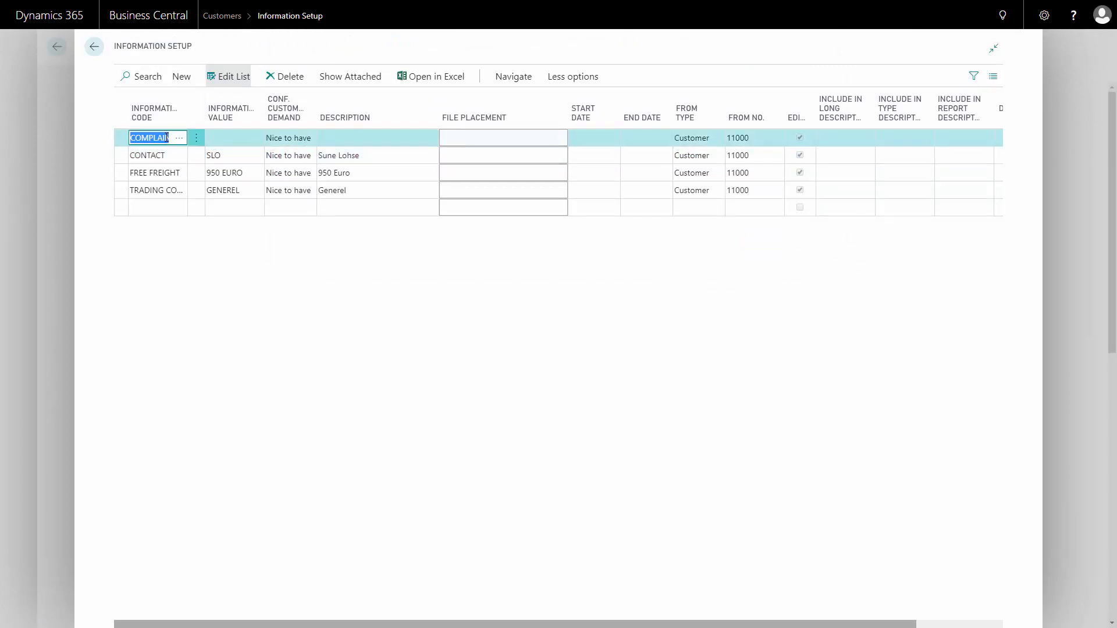
click(180, 141)
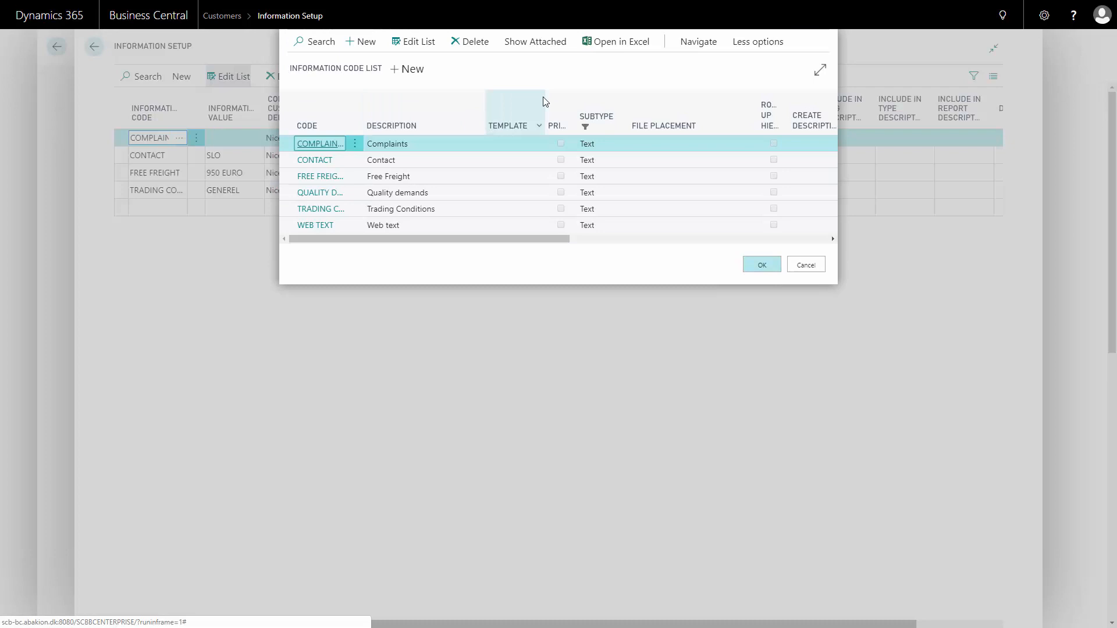
click(698, 42)
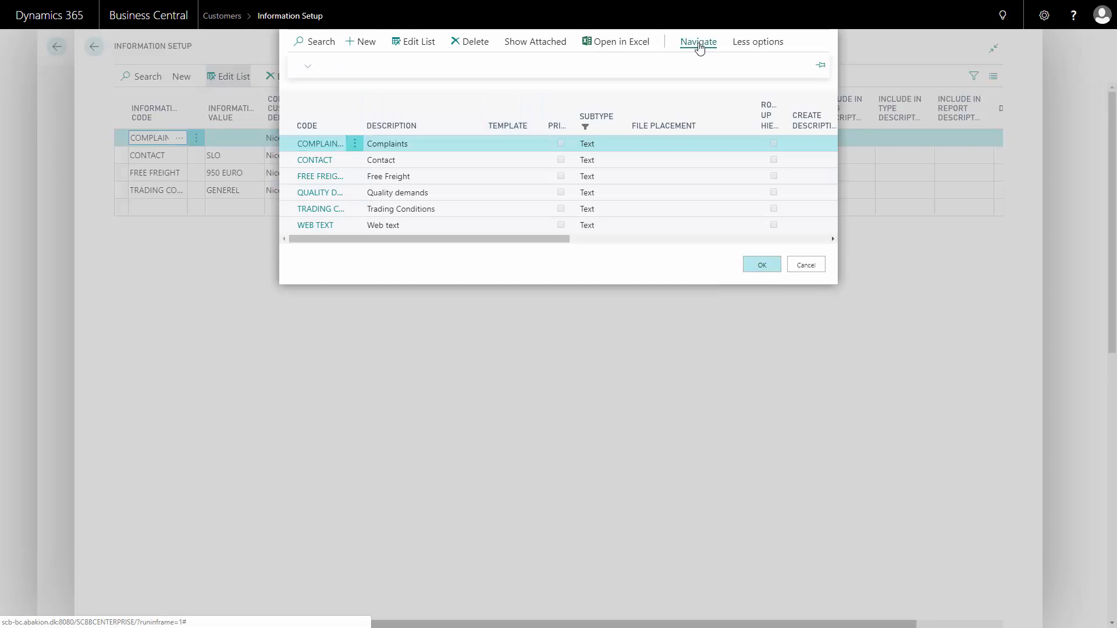
click(308, 65)
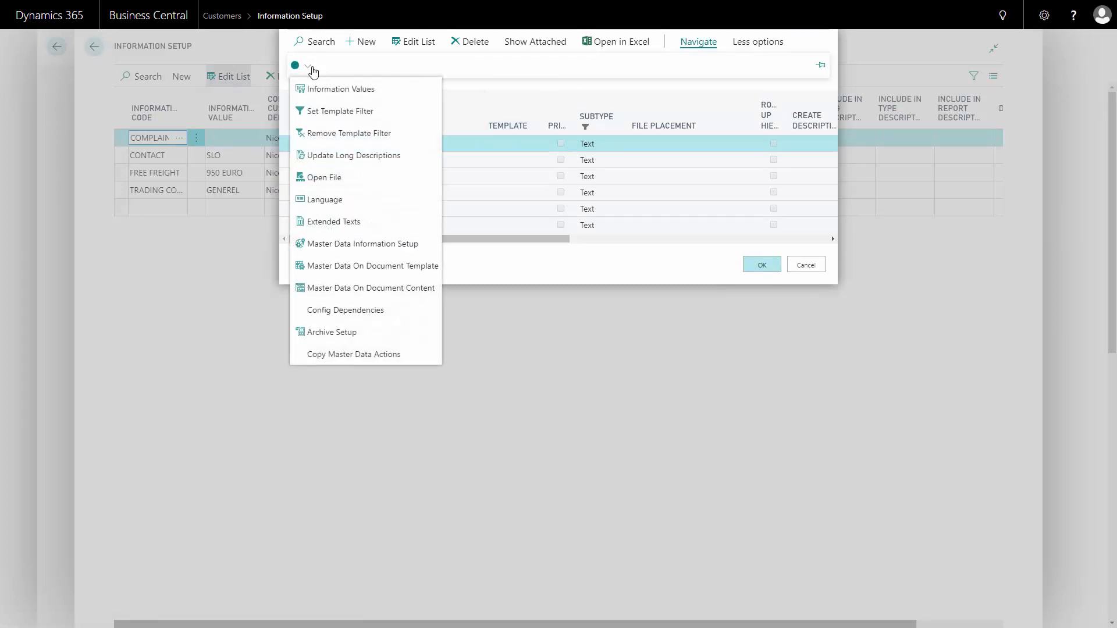
click(336, 222)
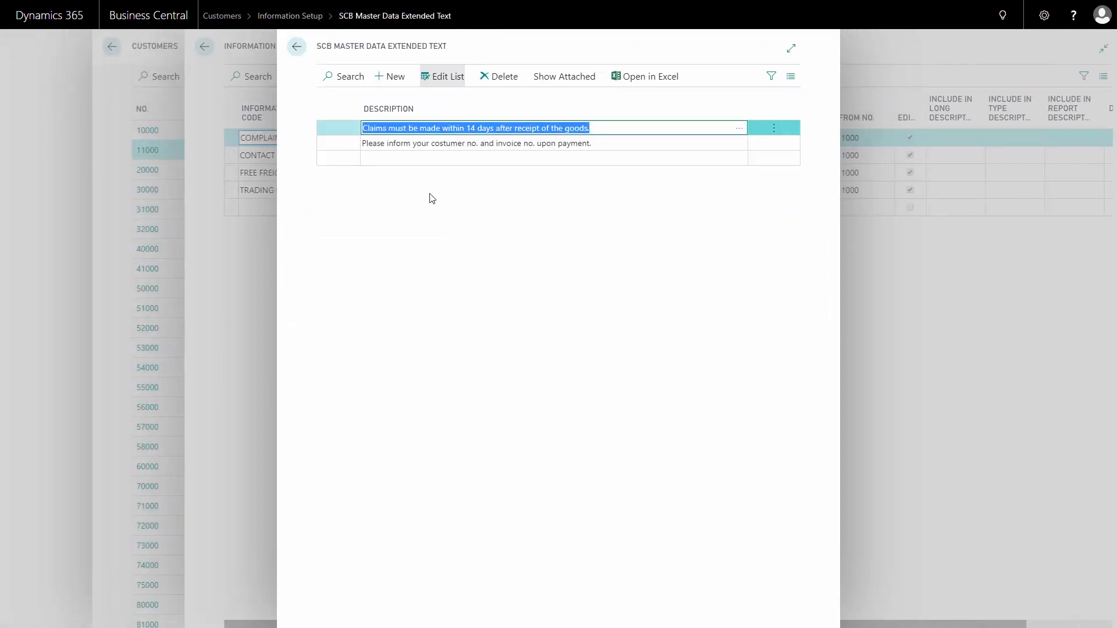
key(Escape)
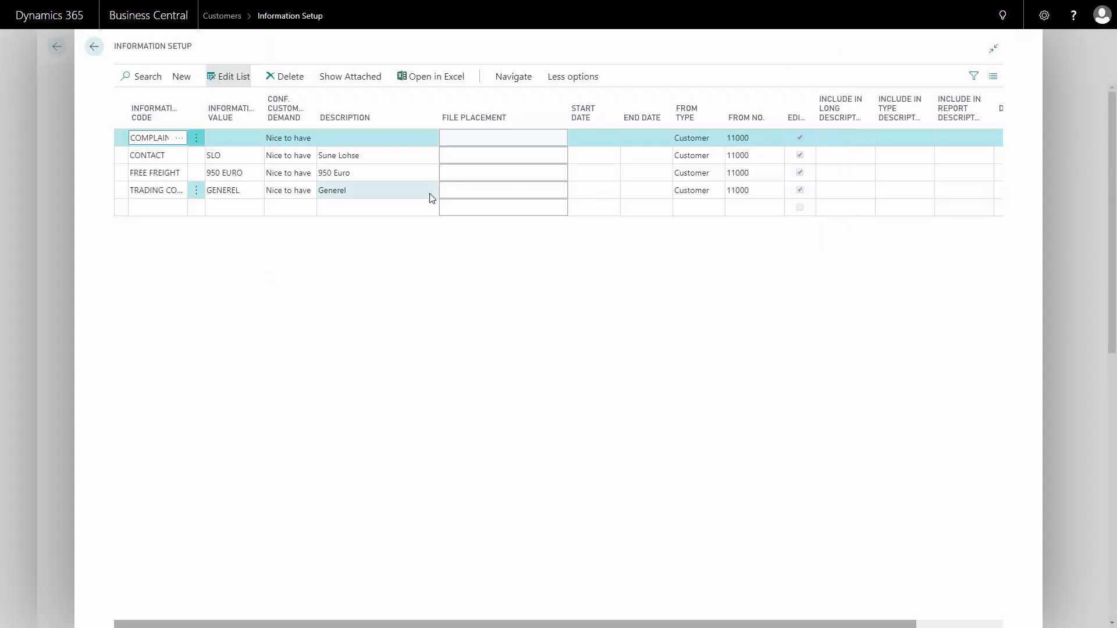
key(Escape)
key(Escape)
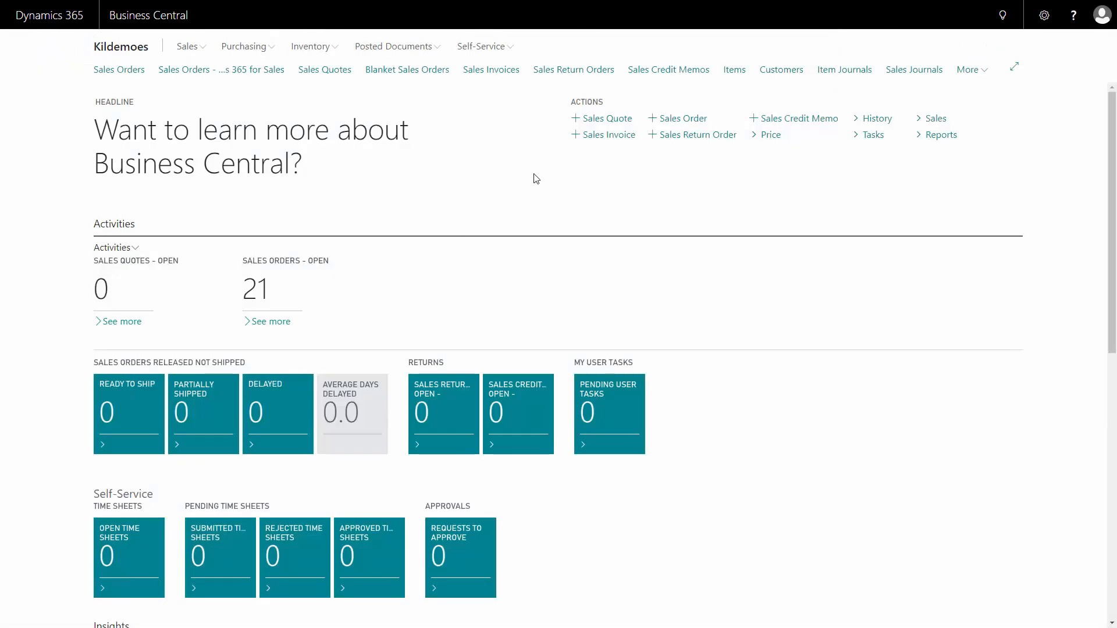
Find the Items list and open the specifications of the Street El Bike.
click(1004, 19)
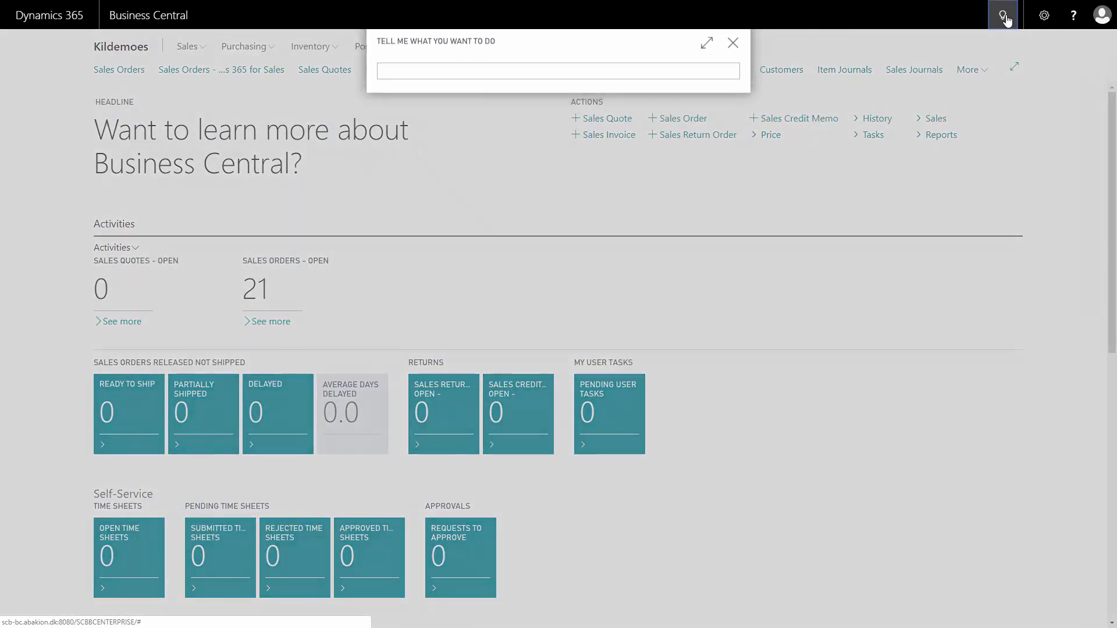
text(item)
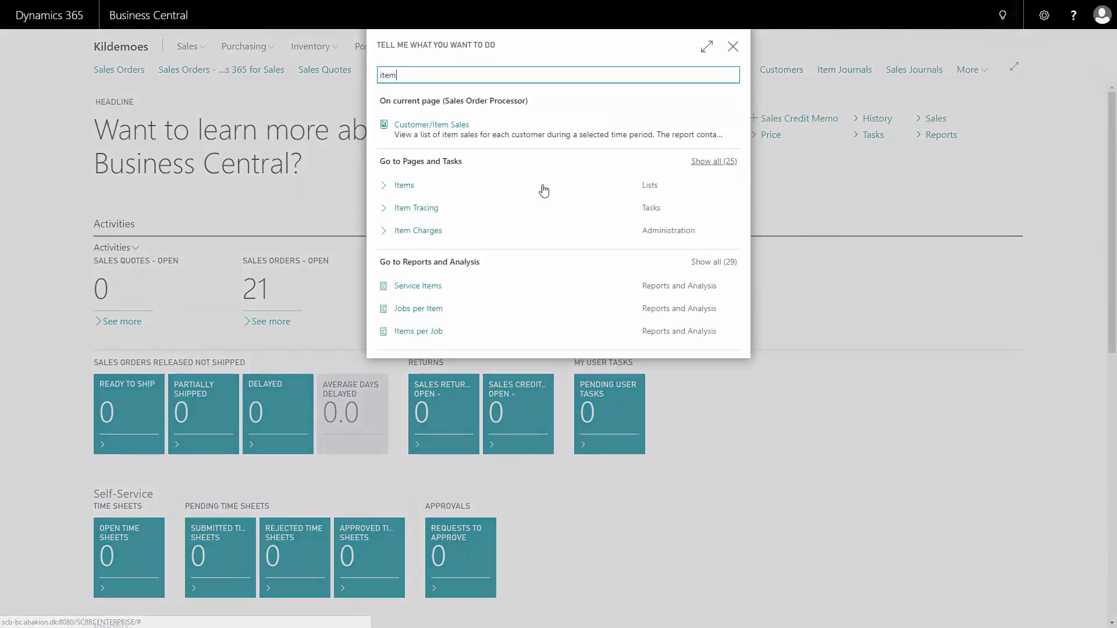
click(411, 186)
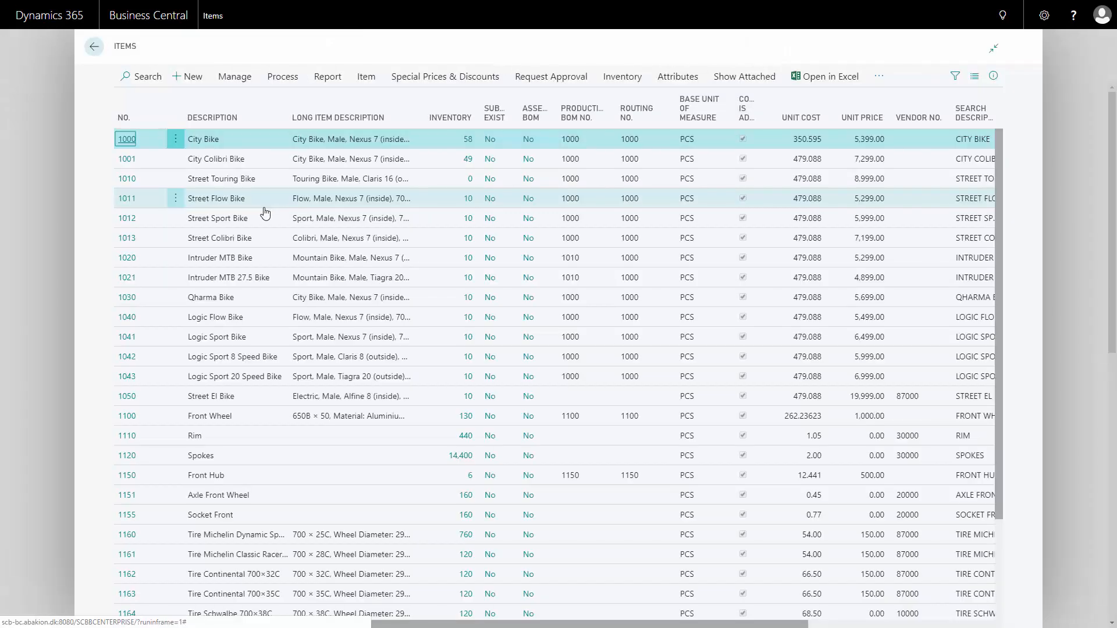
click(213, 398)
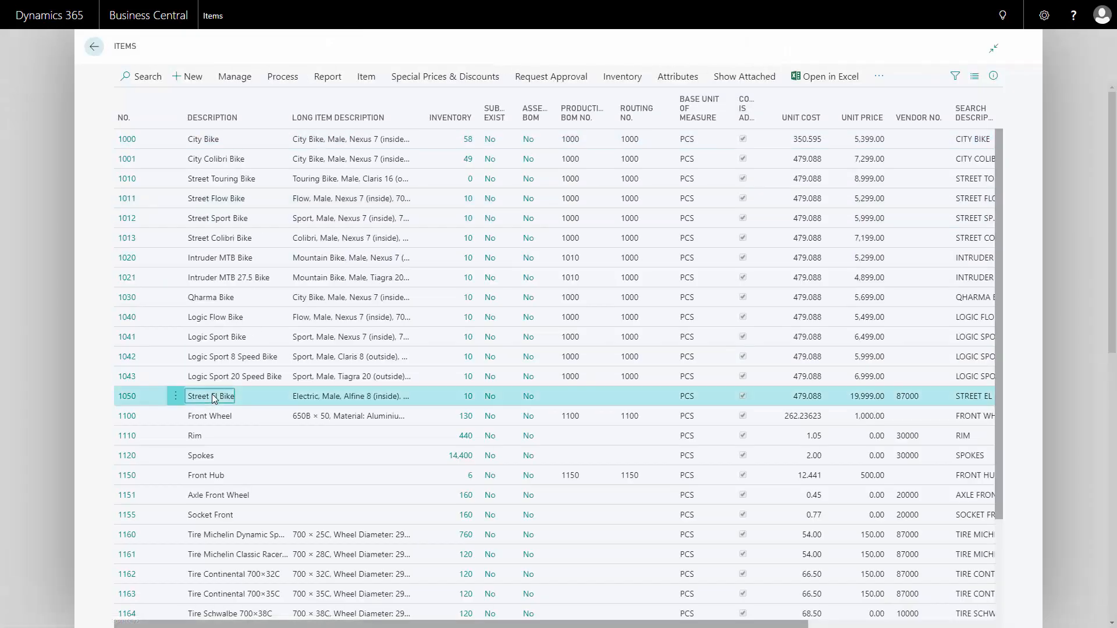
click(371, 78)
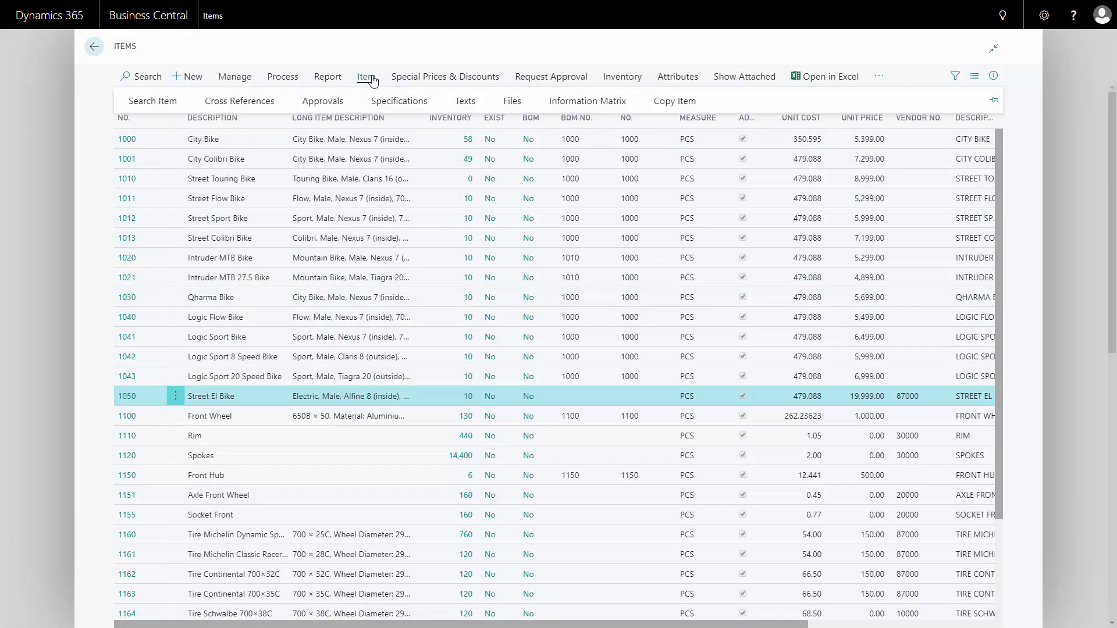
click(402, 103)
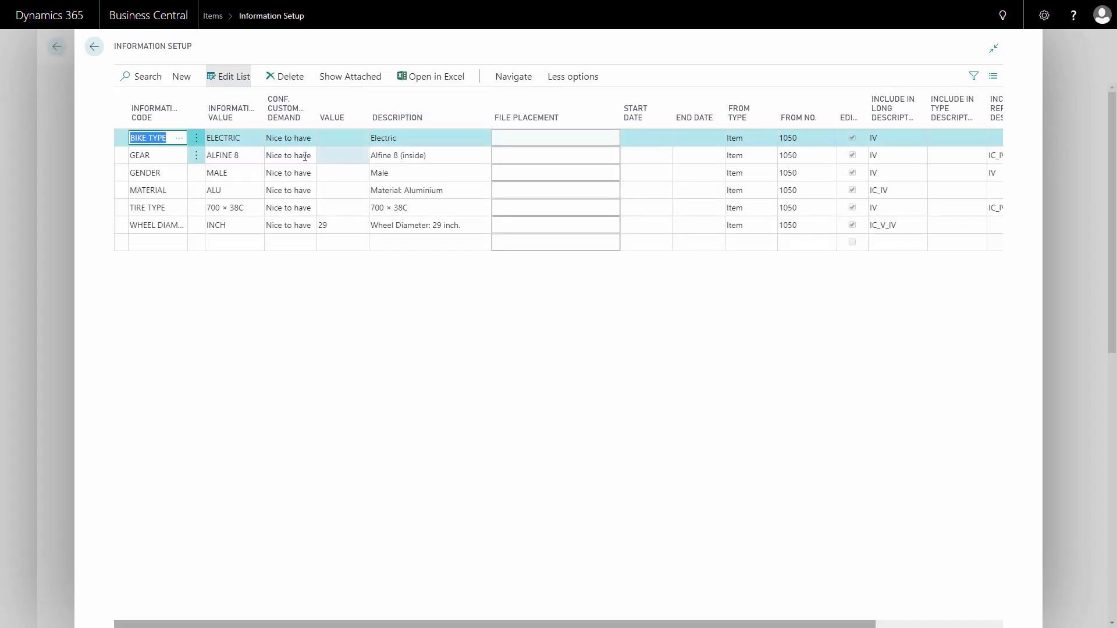
Examine the Street El Bike's gear, tire type and wheel diameter specifications, then return to the home page.
click(157, 154)
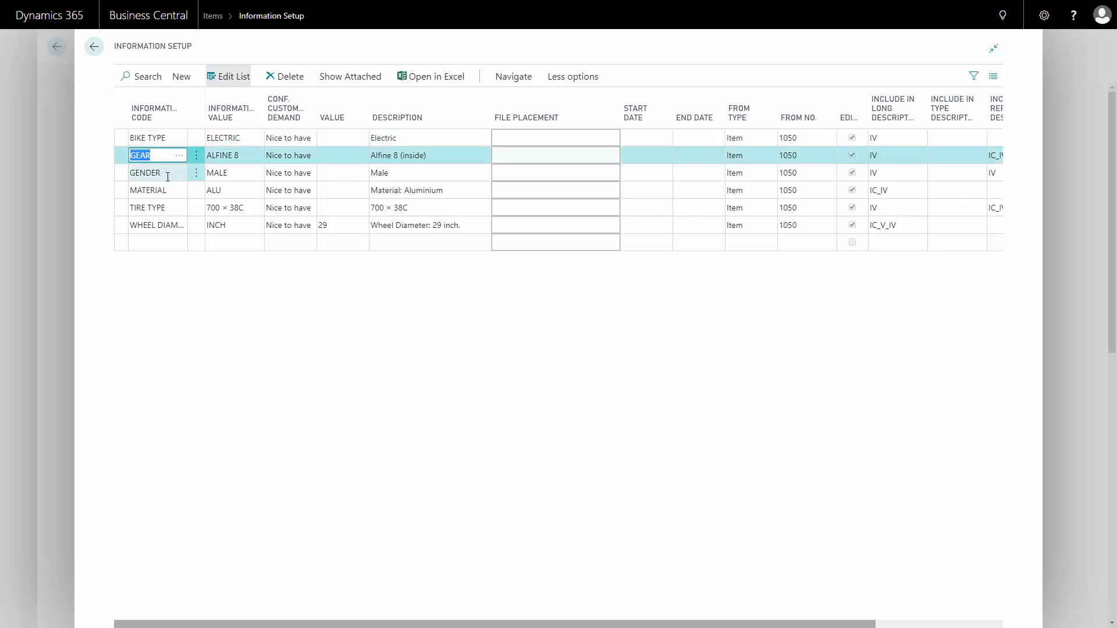
click(167, 208)
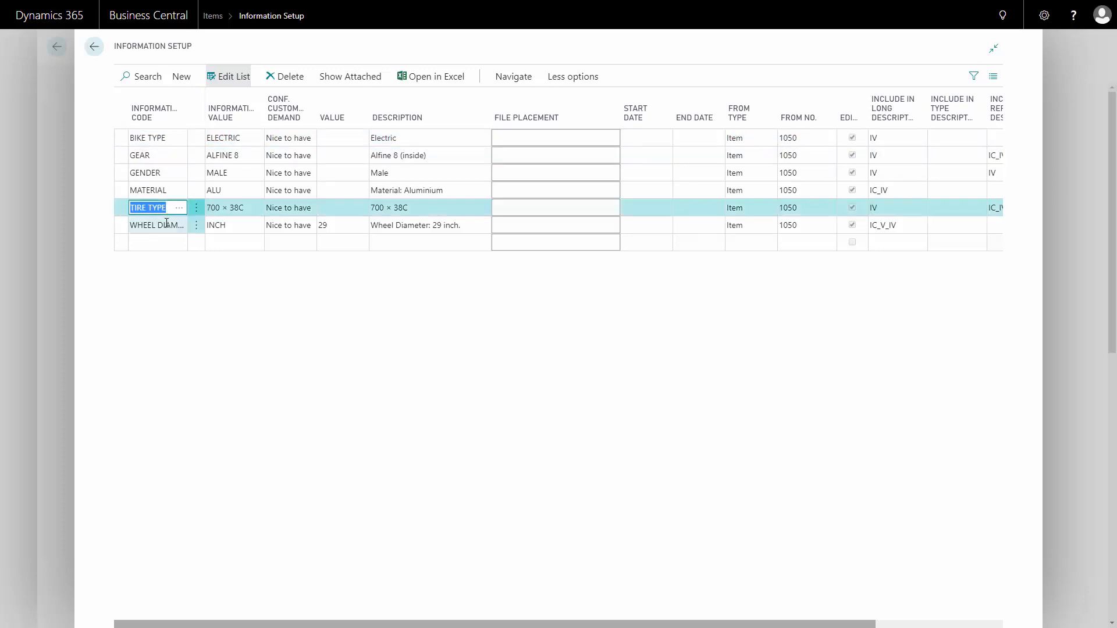
click(293, 226)
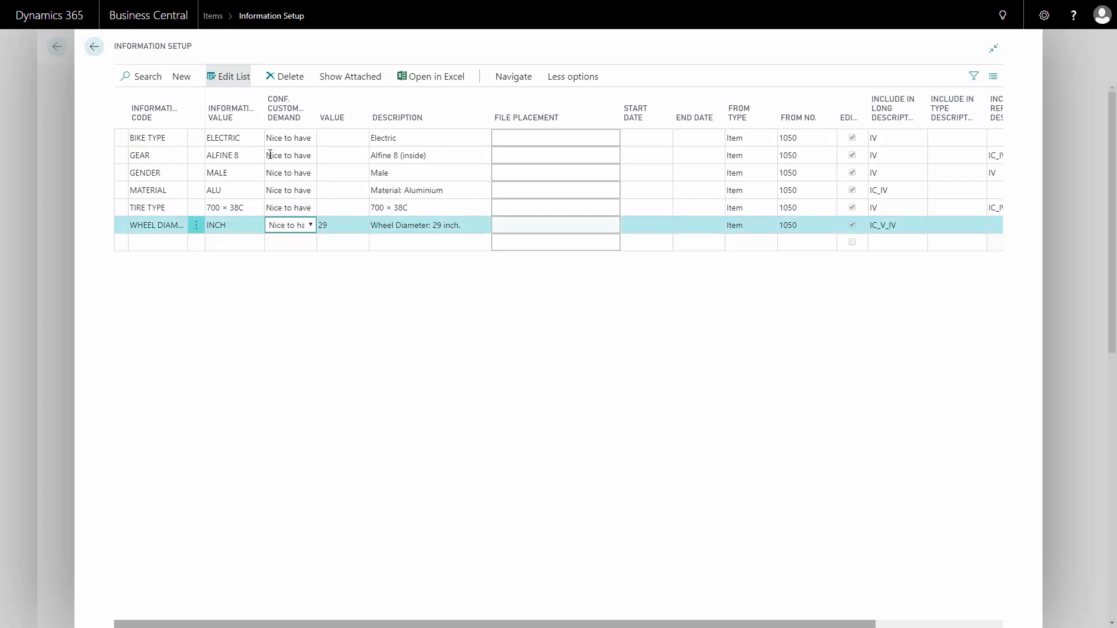
click(96, 50)
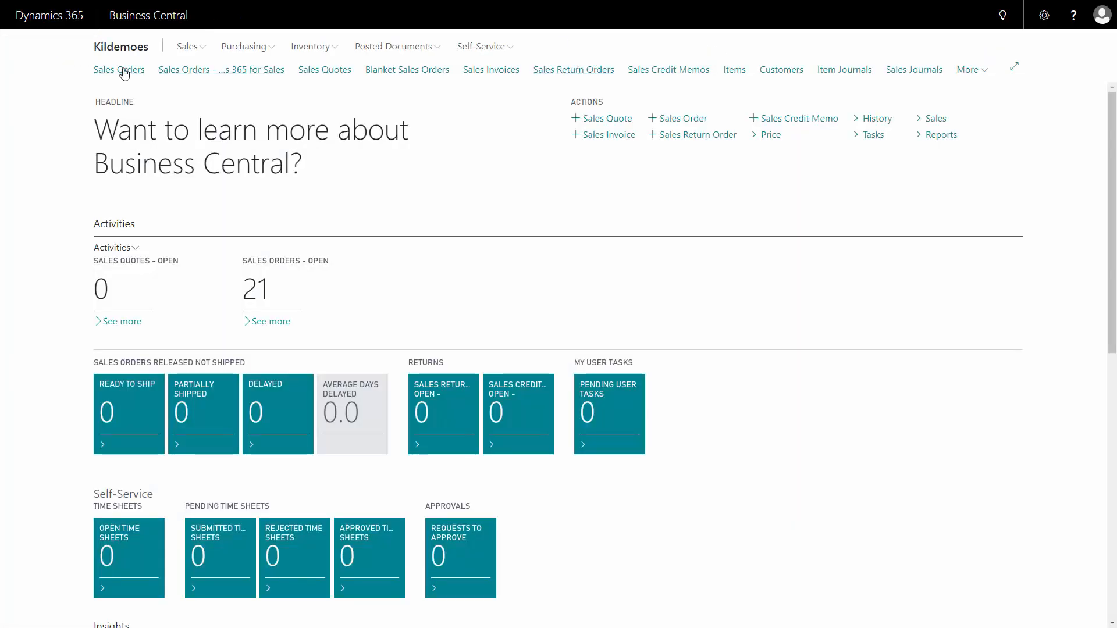
Create a new sales order for the customer The Bike Master Atlanta and dismiss the overdue balance notification.
click(121, 71)
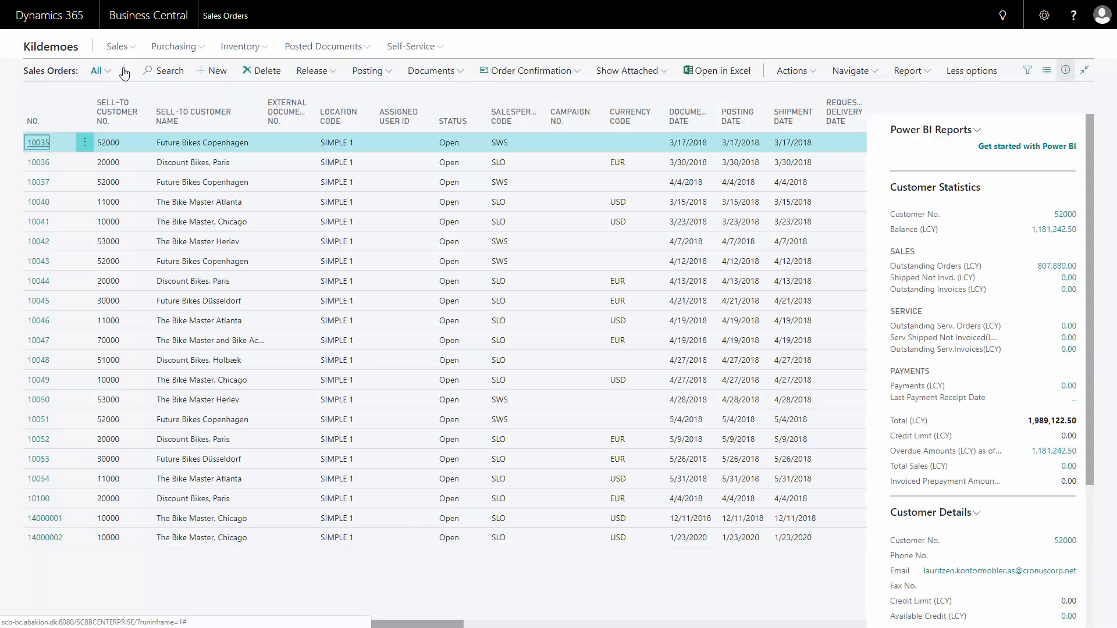
click(216, 72)
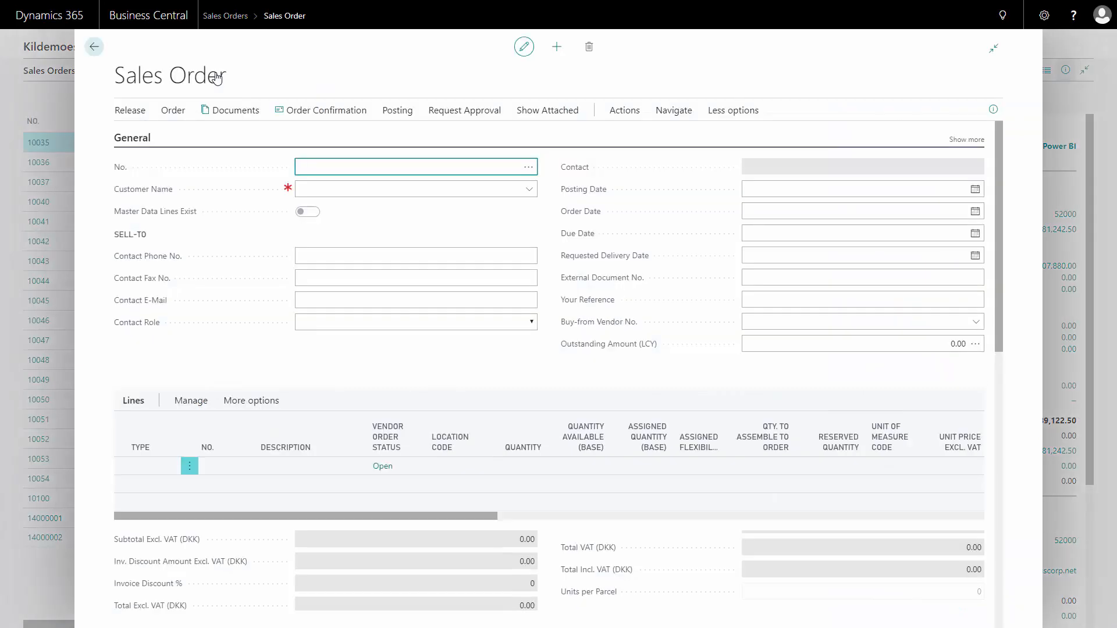
click(339, 189)
text(11000)
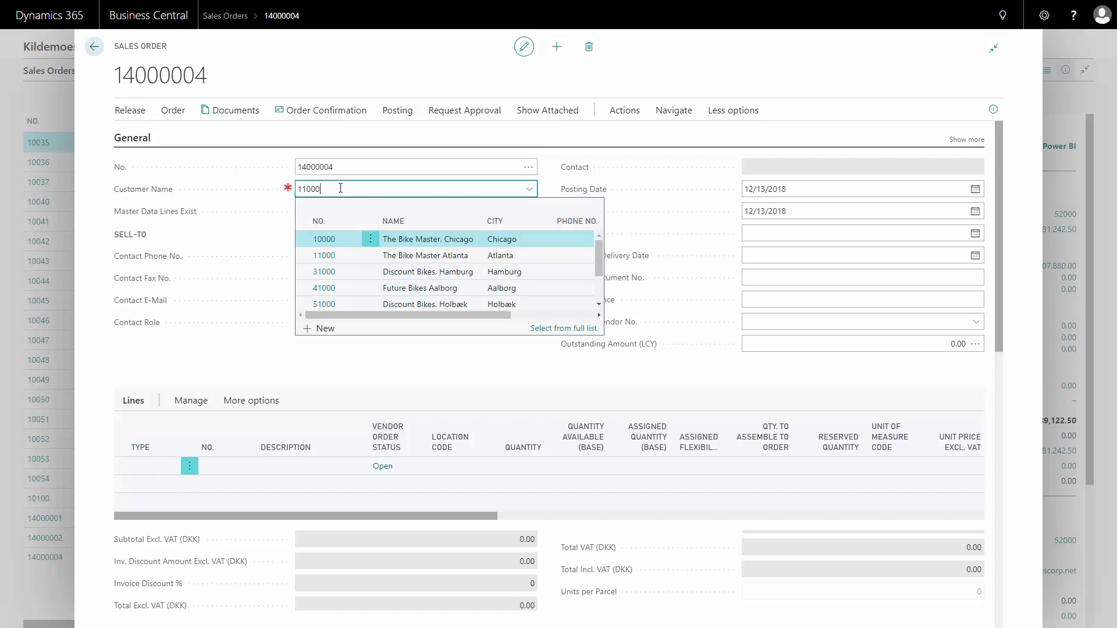
key(Tab)
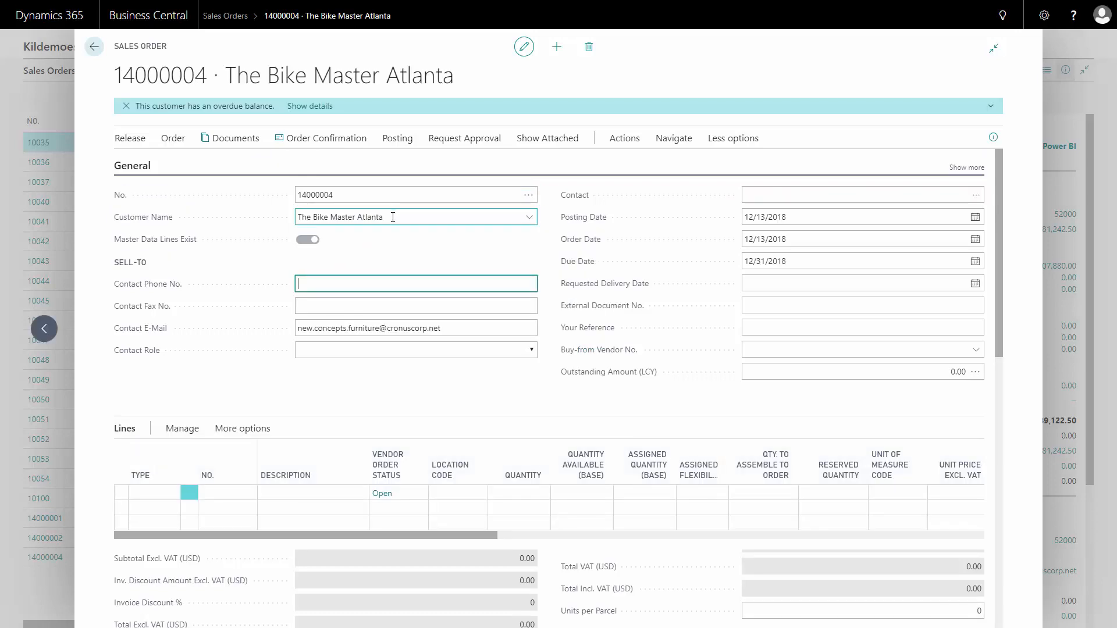
click(126, 106)
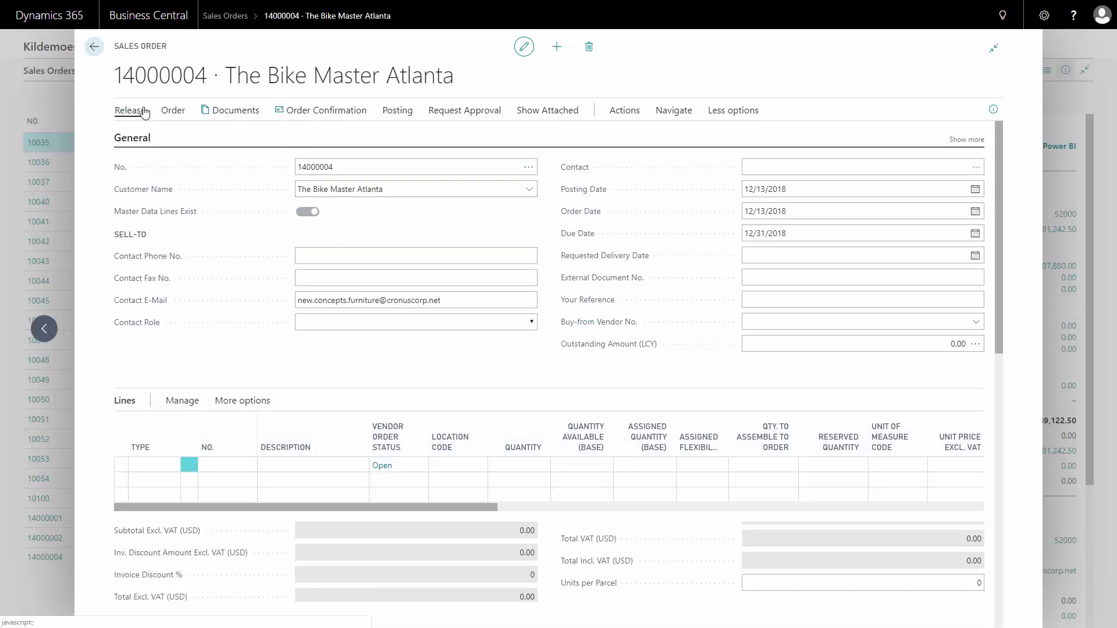
Add item 1050, Street El Bike, as the first line of the sales order.
click(162, 467)
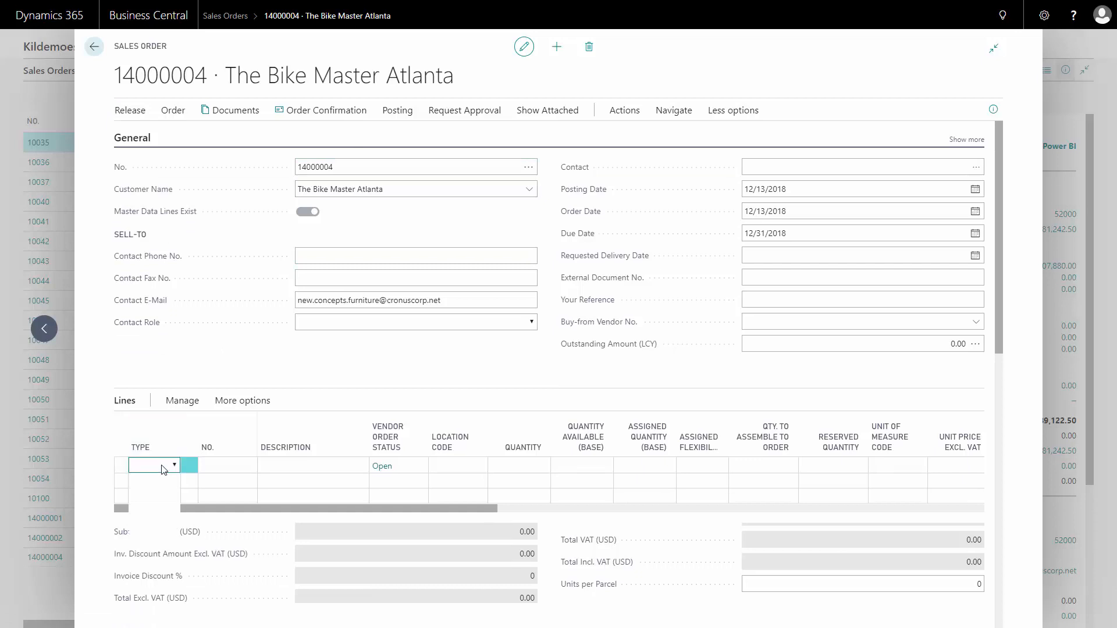
click(162, 465)
click(148, 504)
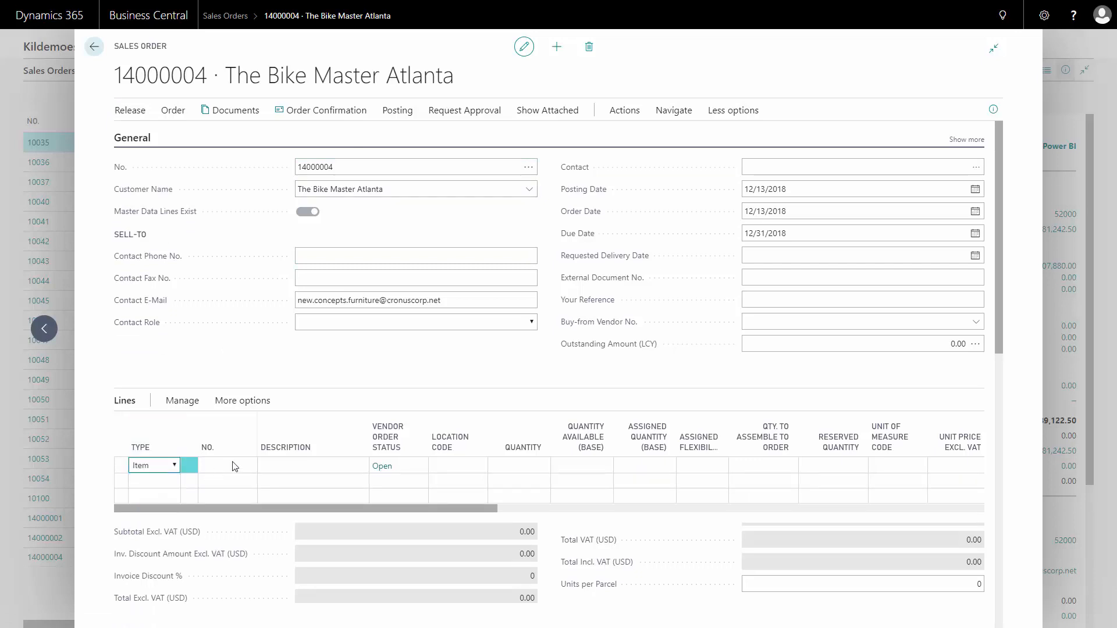
click(234, 466)
text(10)
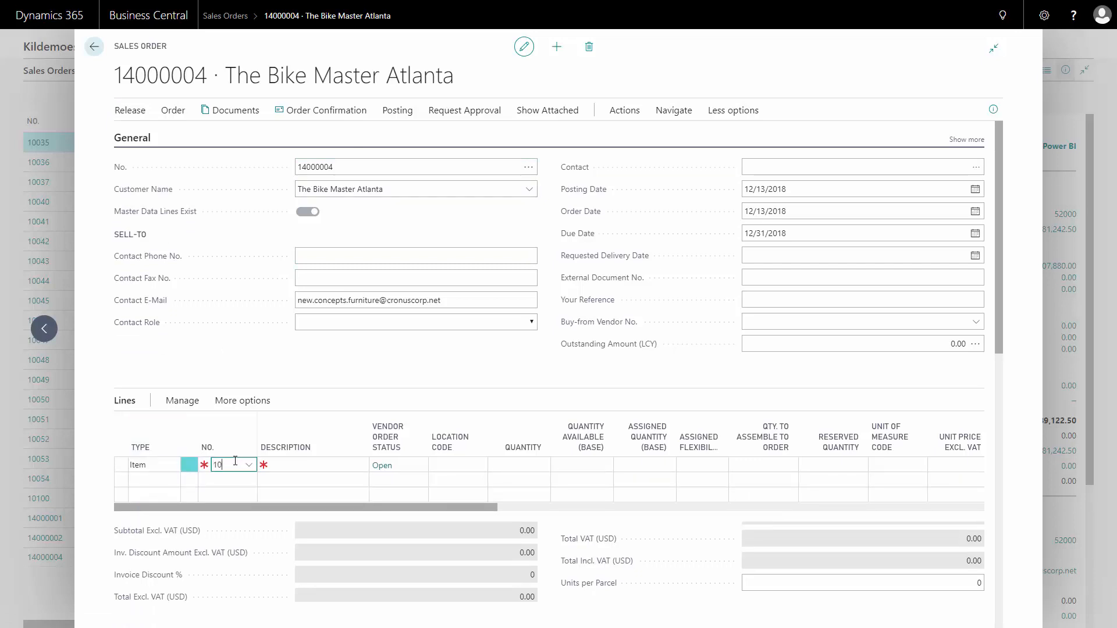
text(50)
key(Tab)
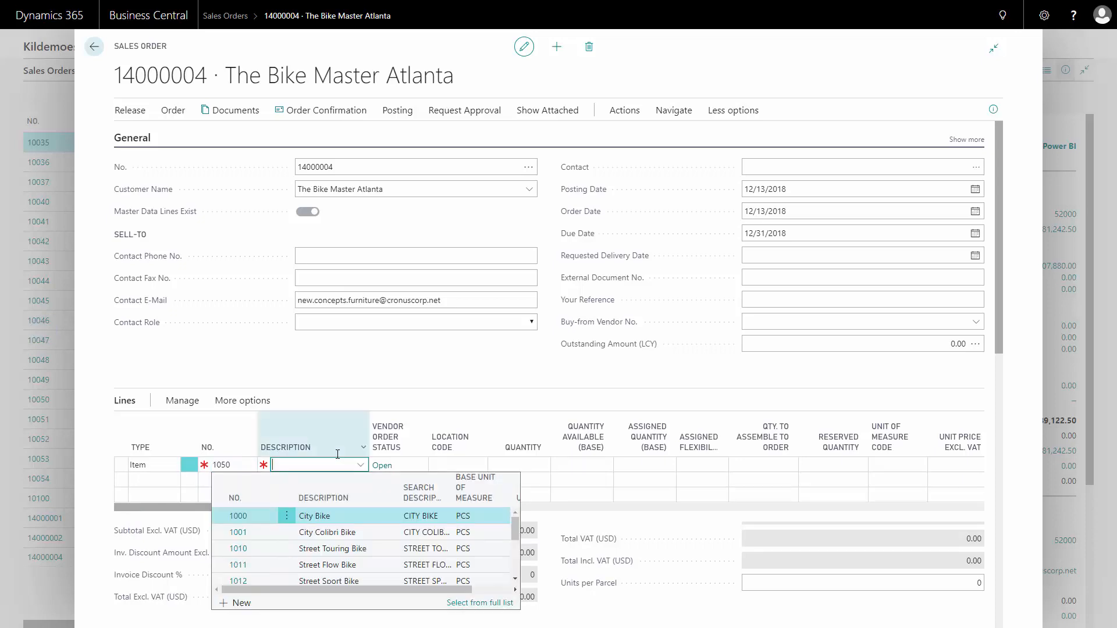
key(Tab)
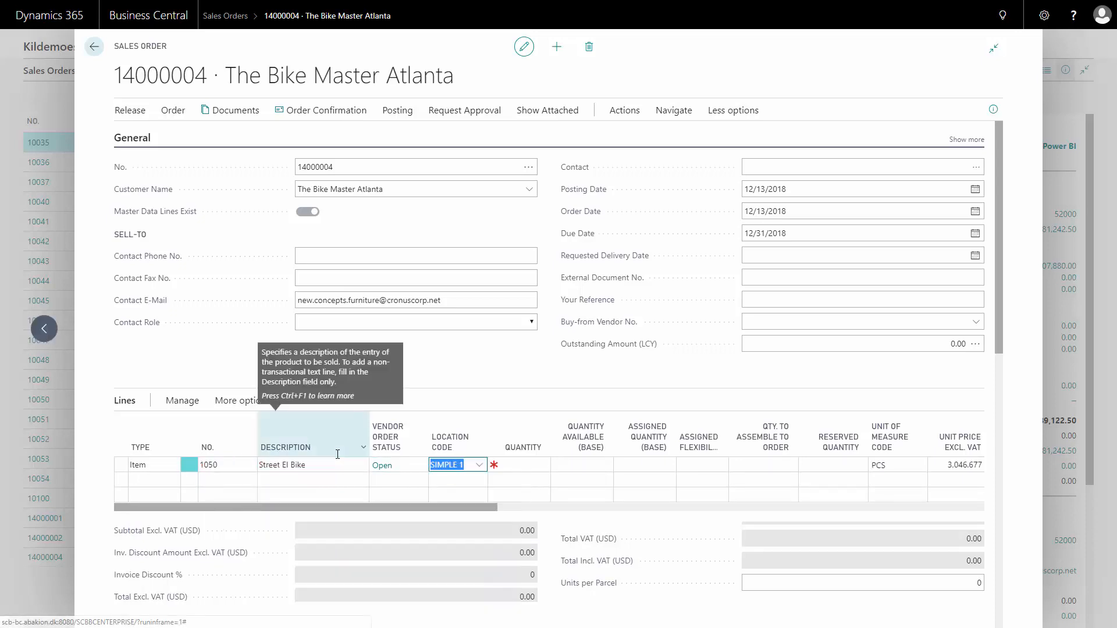
Set the Street El Bike line's quantity to 10.
key(Tab)
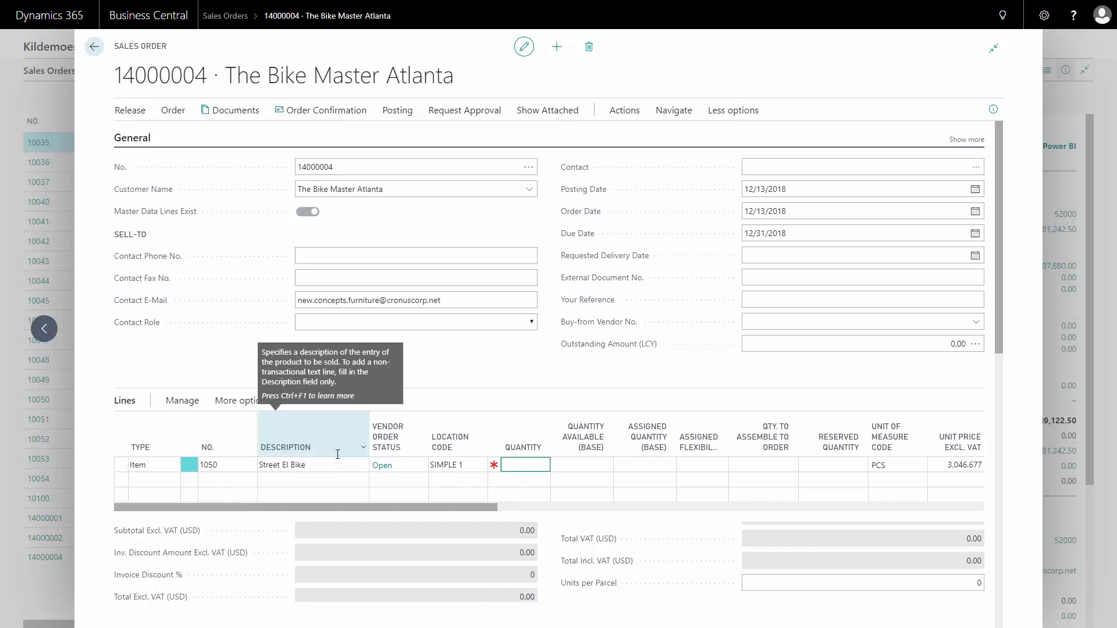
key(Tab)
click(532, 460)
text(10)
key(Tab)
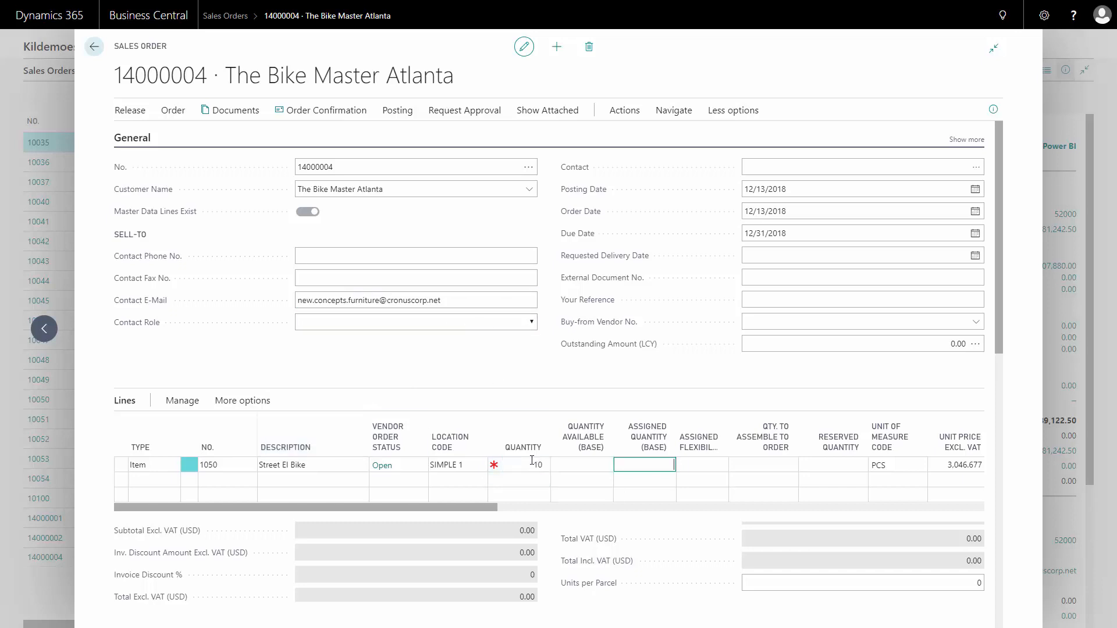
Add a header text reading 'Please confirm TODAY' to the whole order's master data information, then return to the order.
click(674, 110)
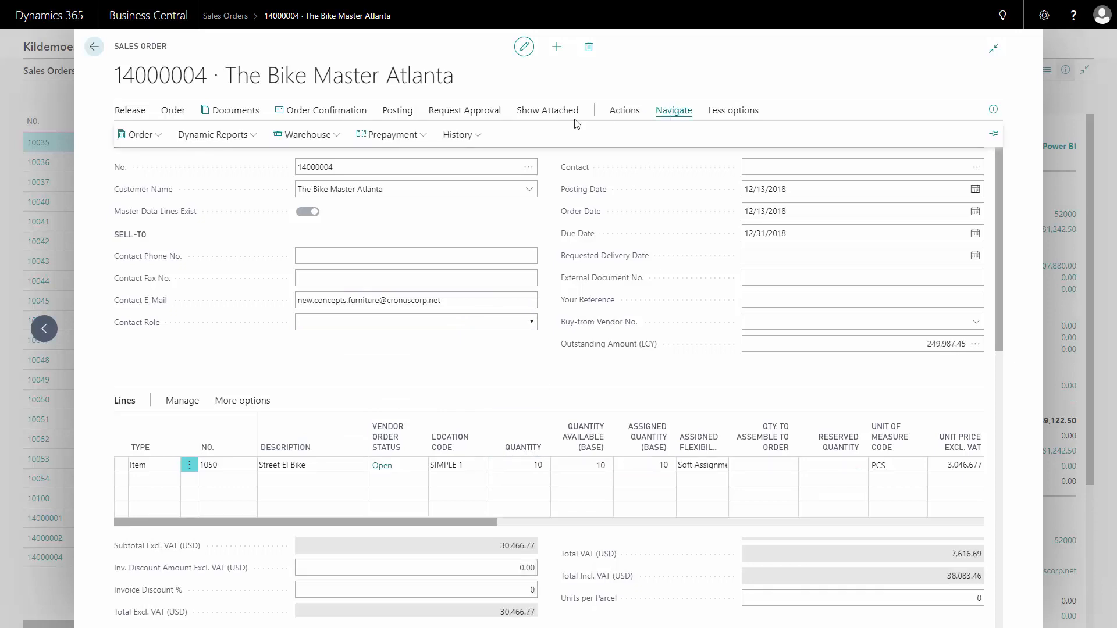
click(243, 136)
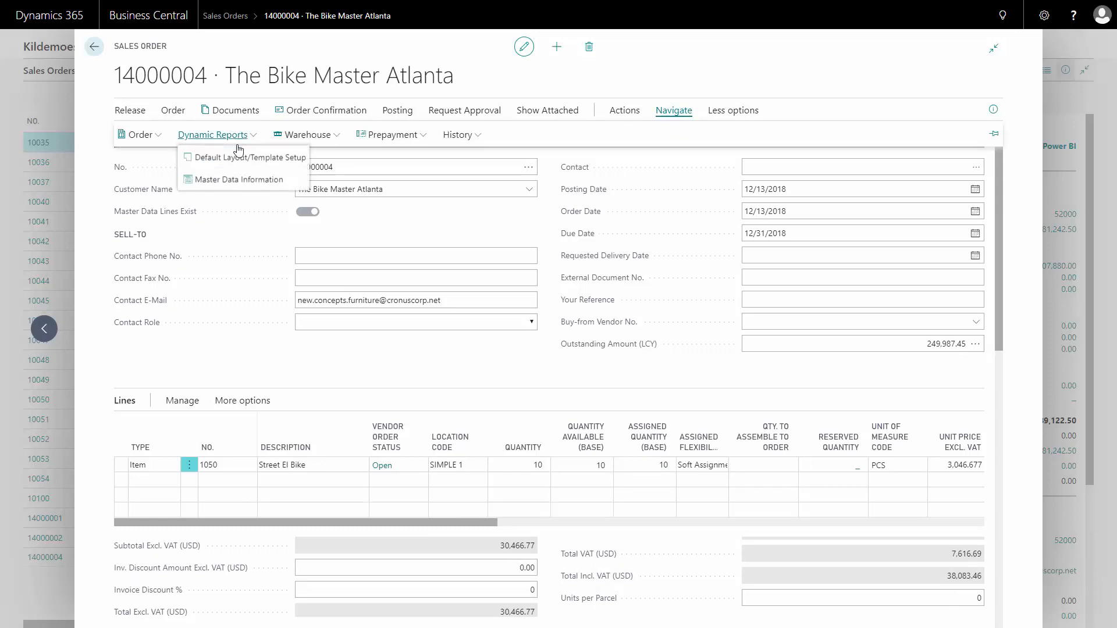
click(234, 181)
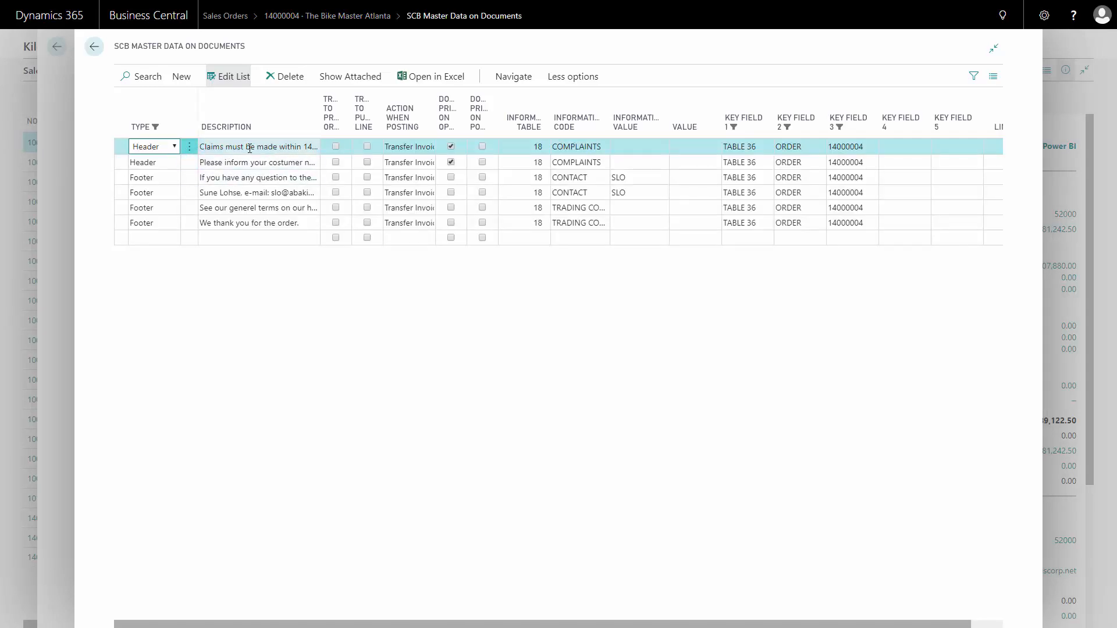
click(160, 236)
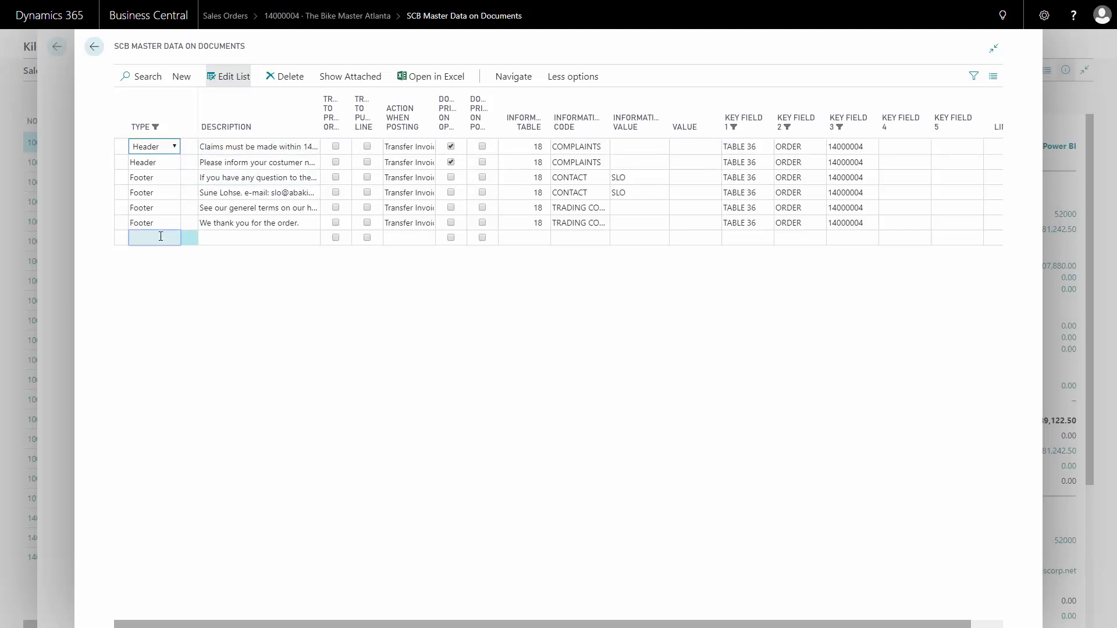
click(232, 241)
click(233, 241)
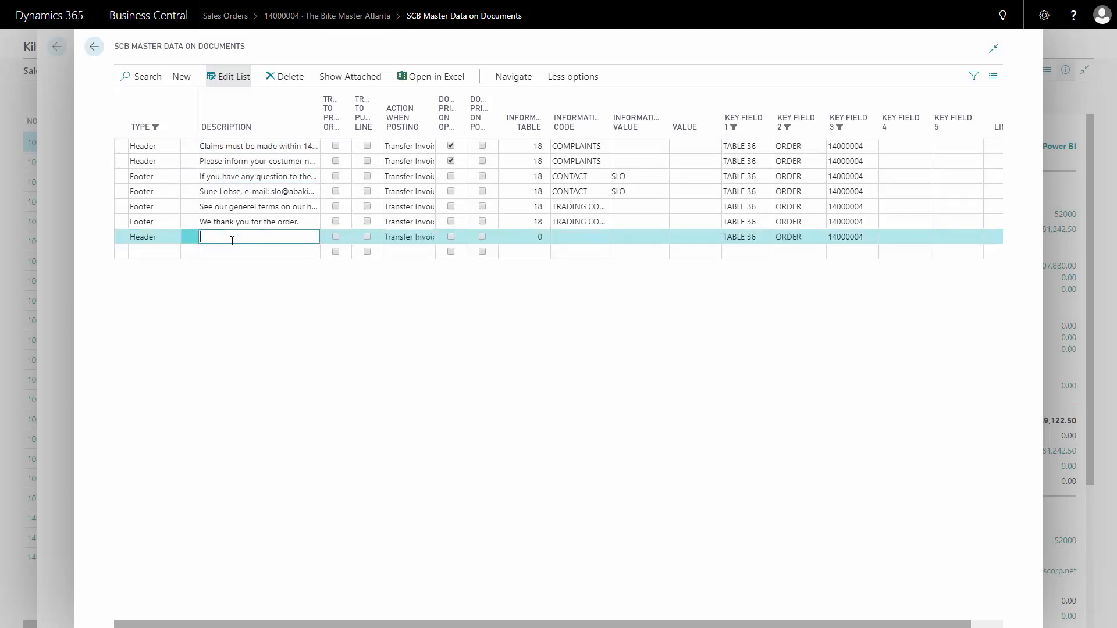
text(Please confirm TODAY)
key(Up)
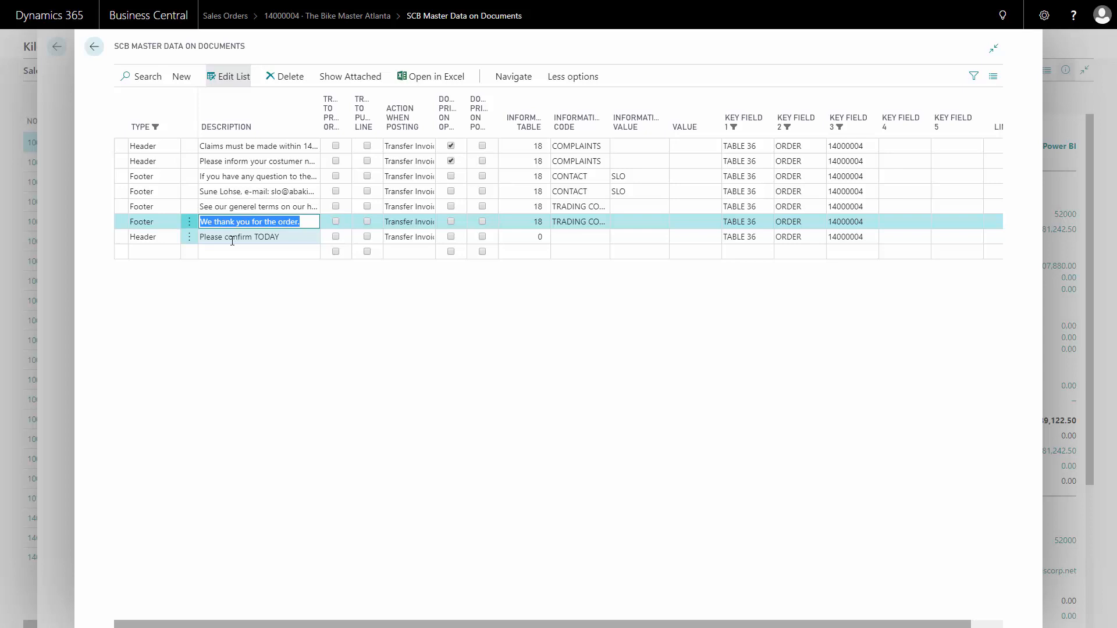
key(Escape)
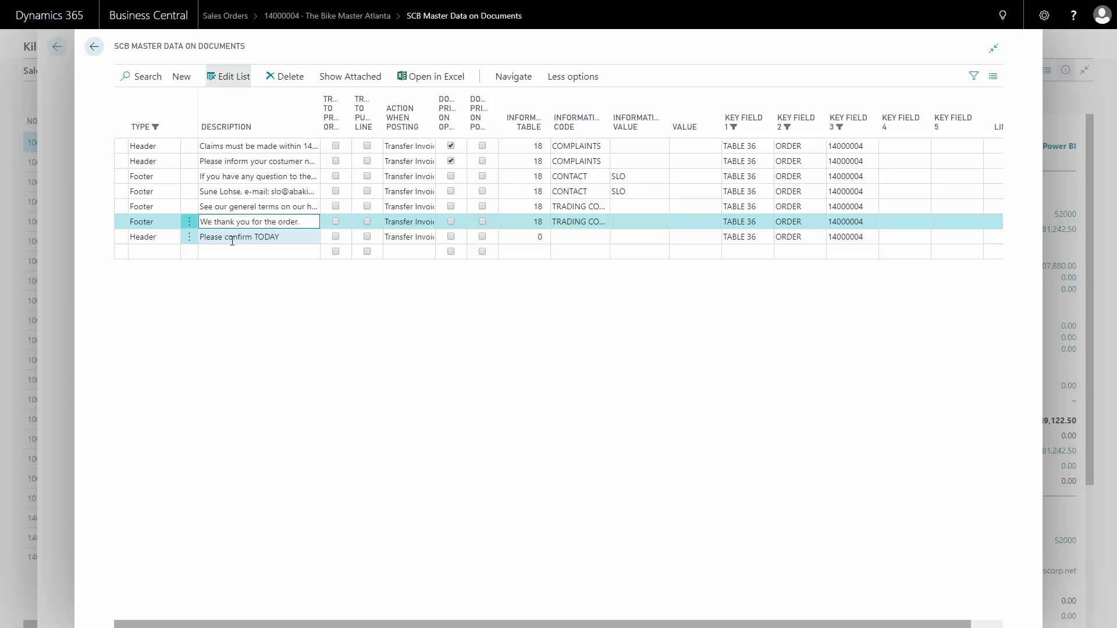
key(Escape)
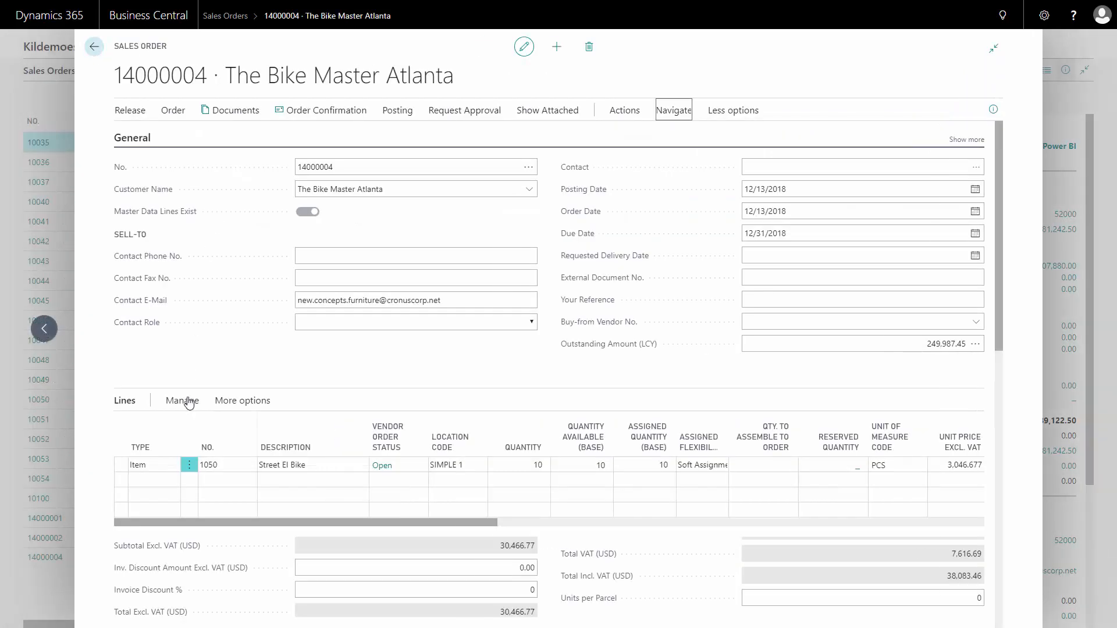
Open the master data information of the Street El Bike order line and set its gear value to CLARIS 16.
click(248, 402)
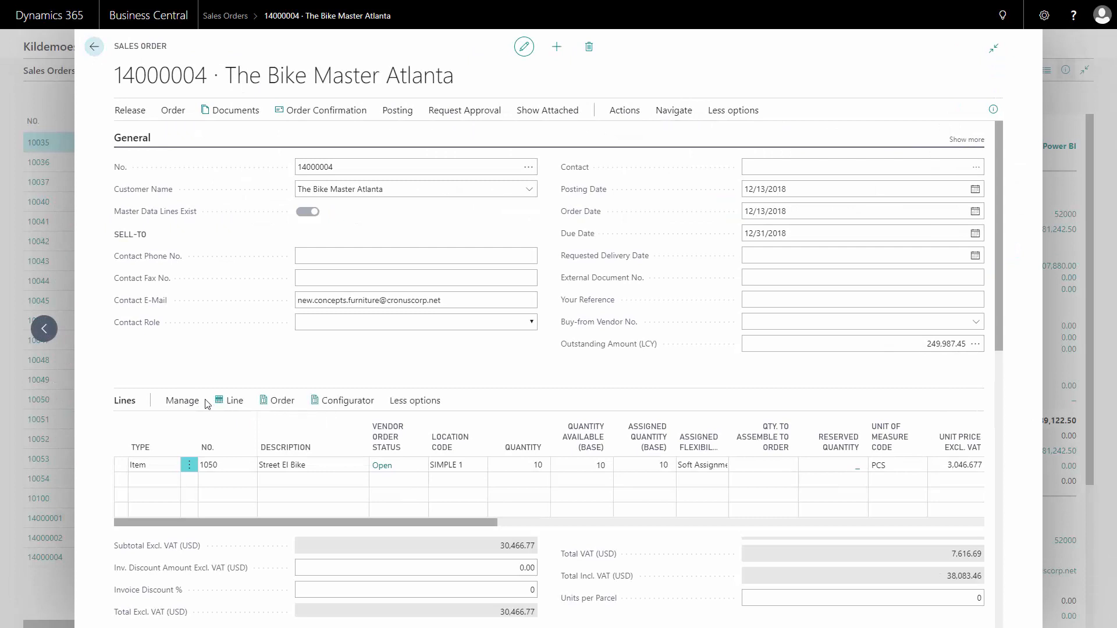
click(234, 402)
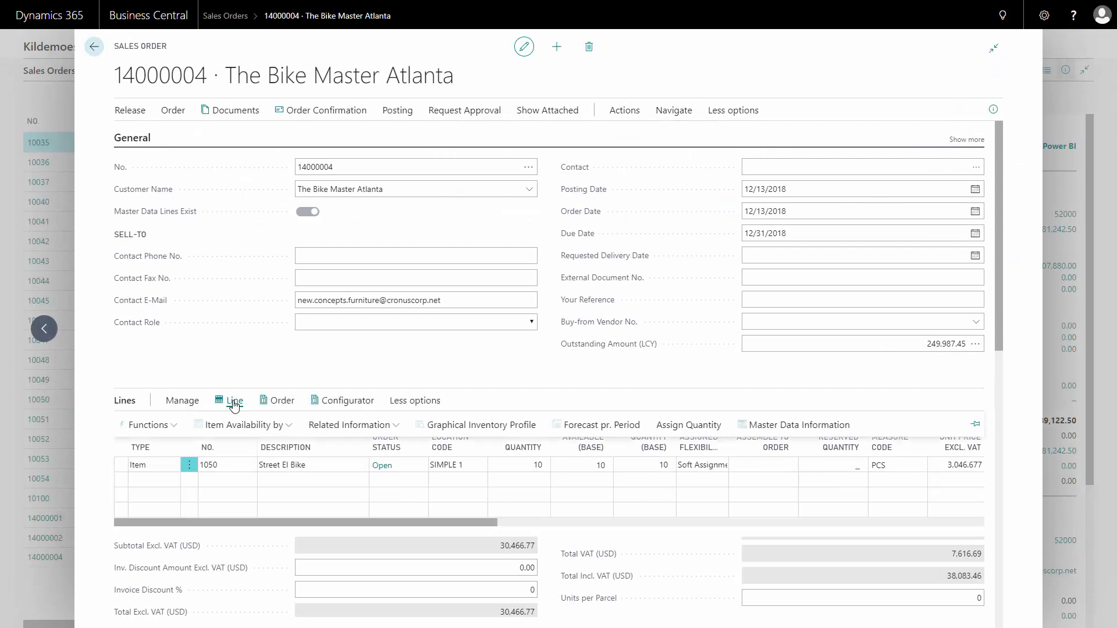
click(773, 428)
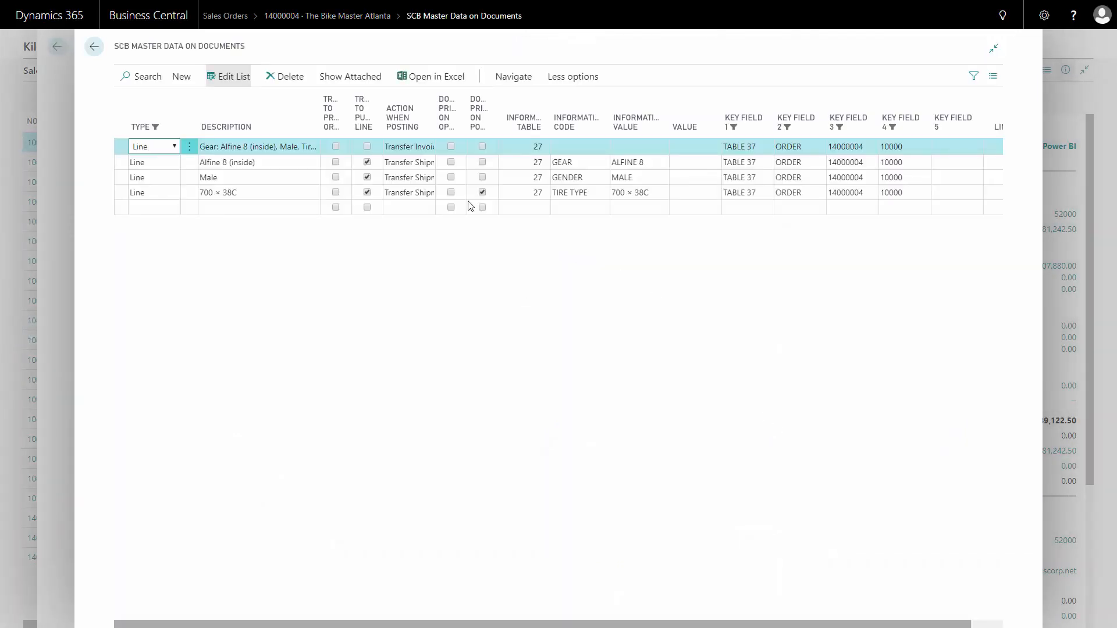
click(650, 165)
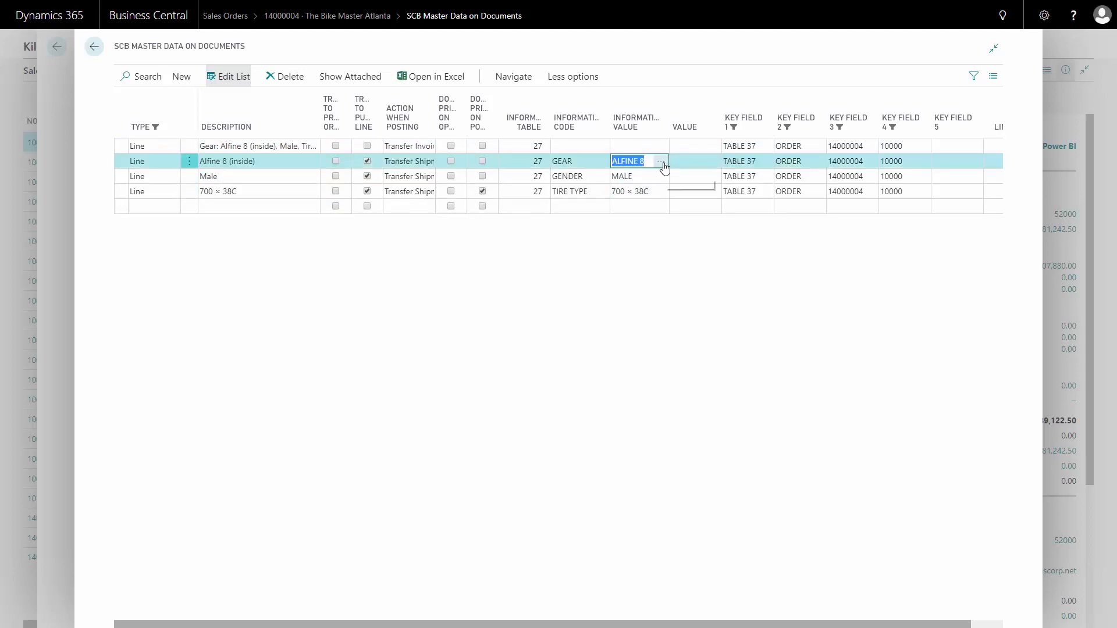
click(661, 163)
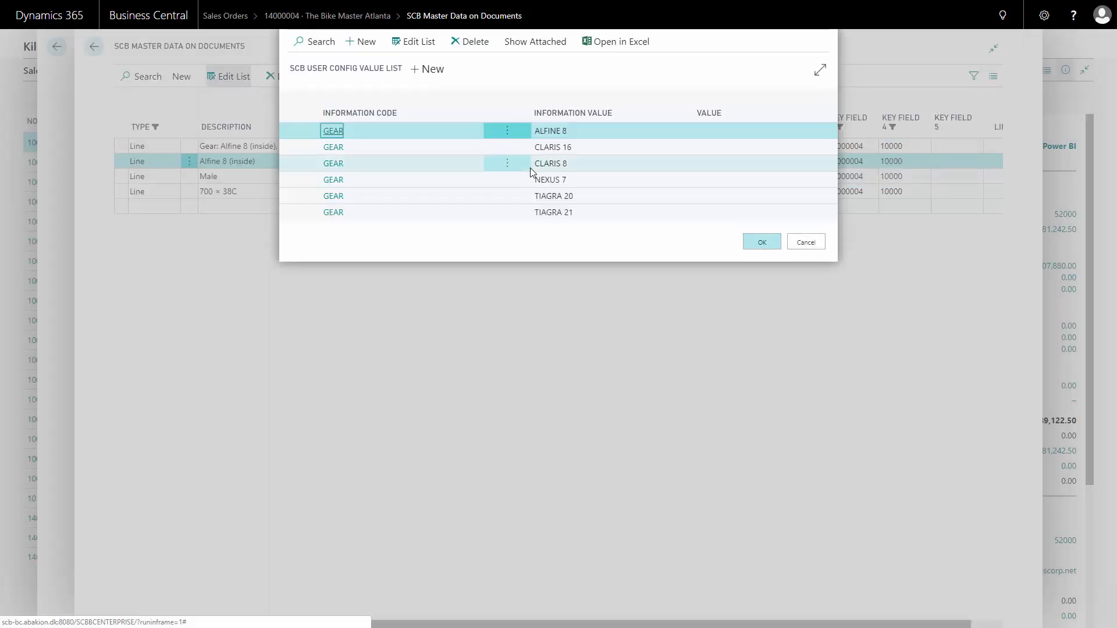
click(566, 151)
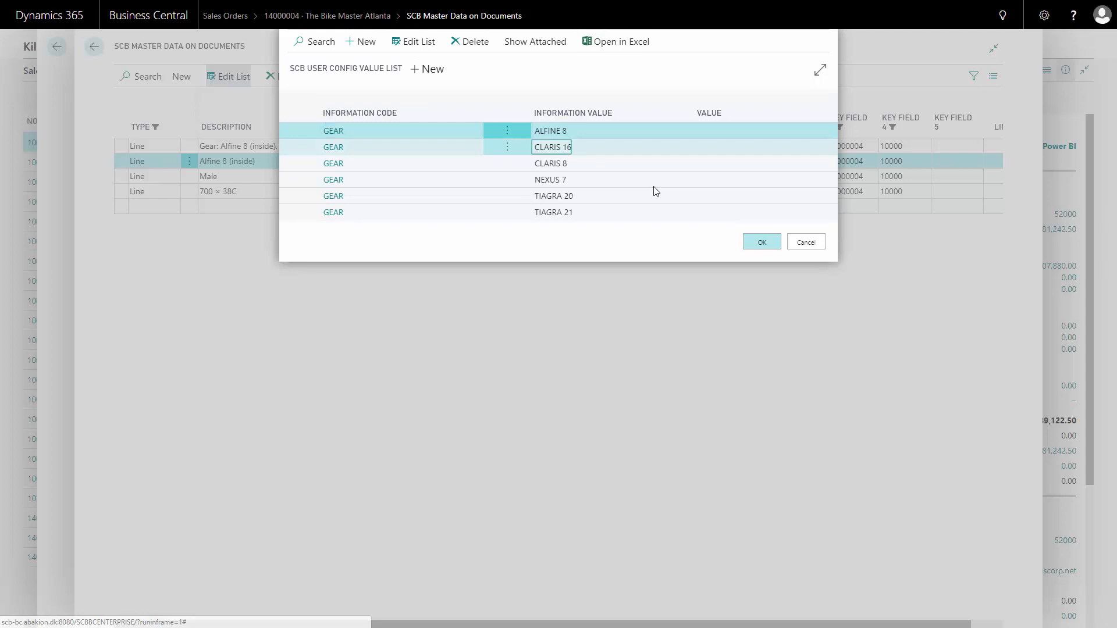
click(762, 241)
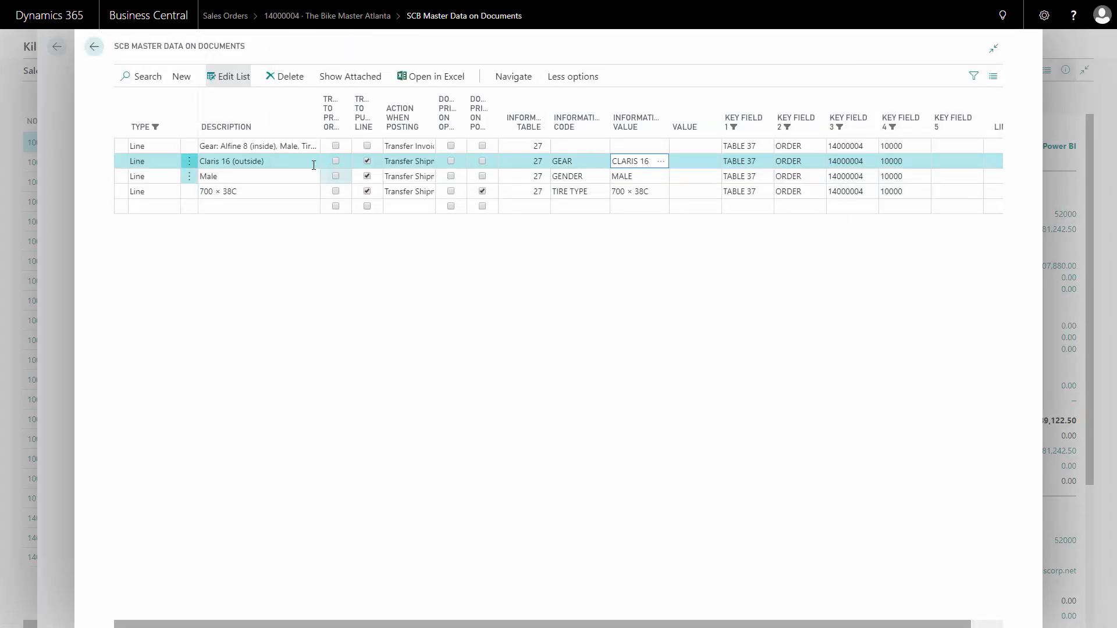
Append '- if possible' to the description of the gear line.
click(290, 161)
click(290, 163)
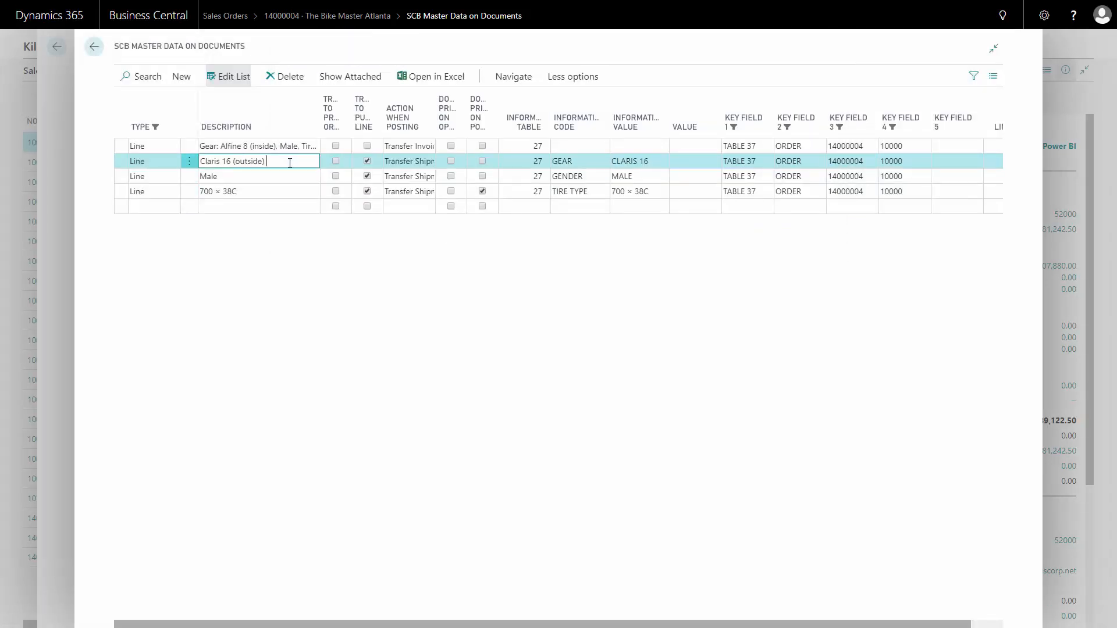
text(- if possible)
key(Down)
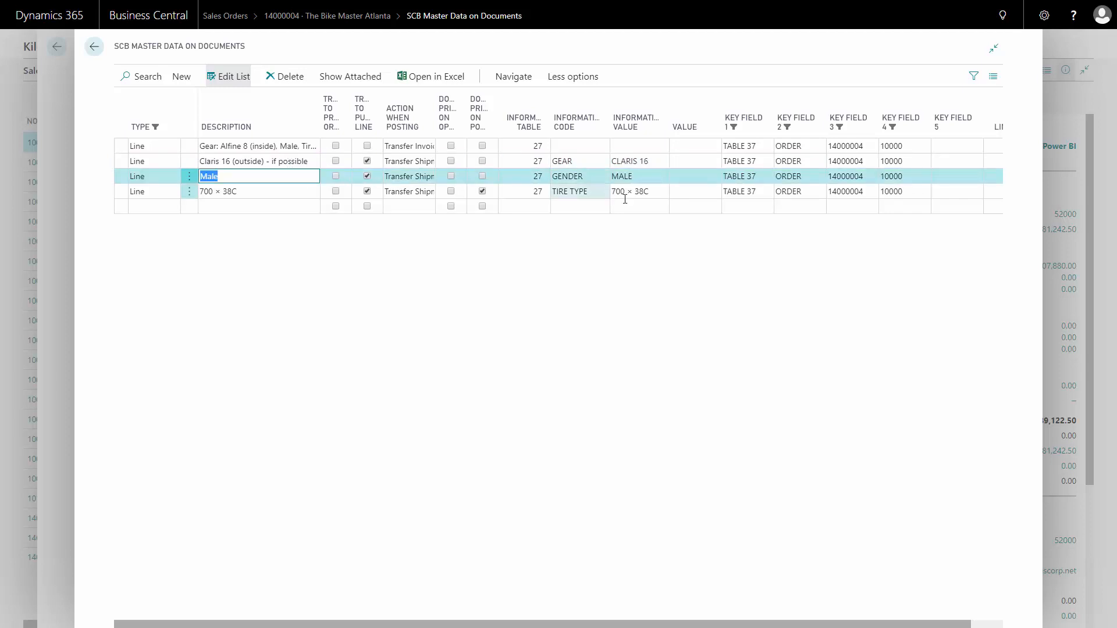
Set the order line's tire type value to 700 × 45C, then close its master data and return to the sales order.
click(645, 192)
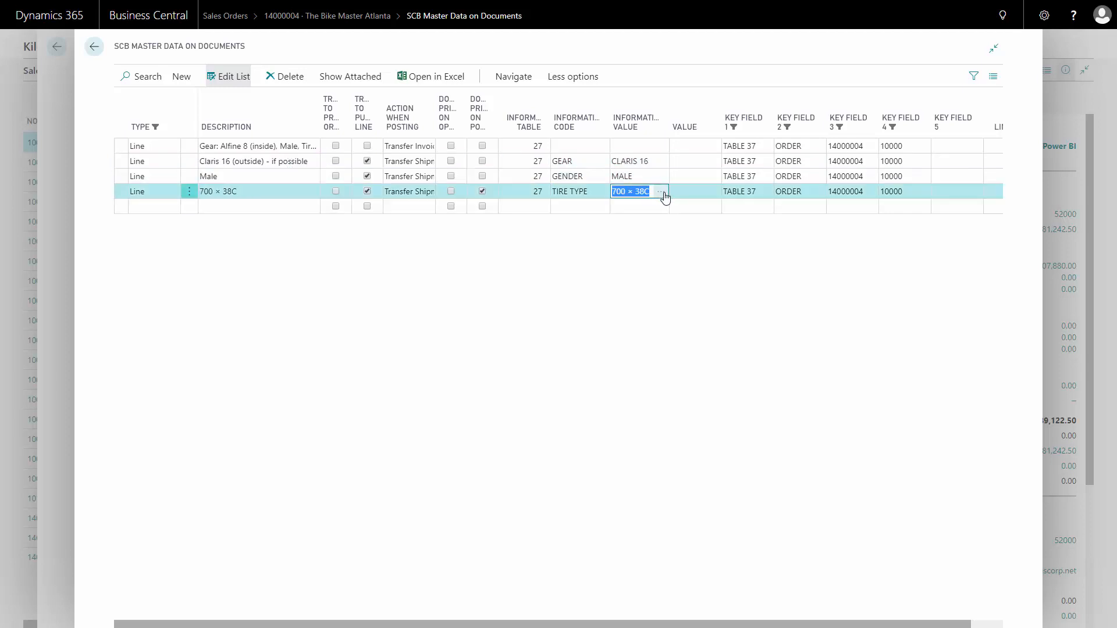
click(661, 192)
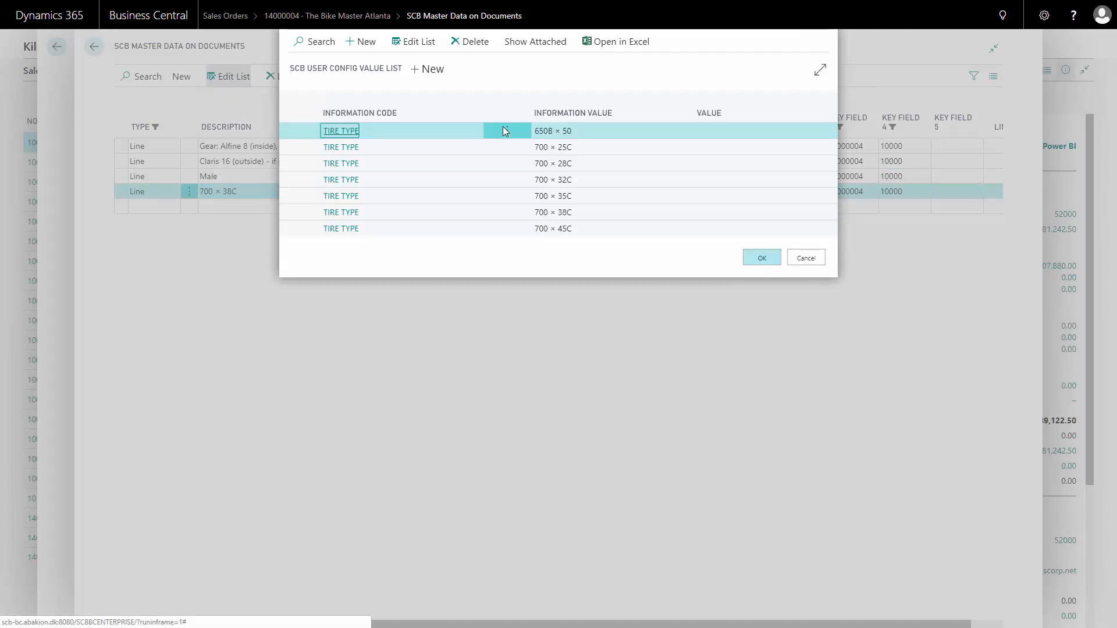
click(566, 198)
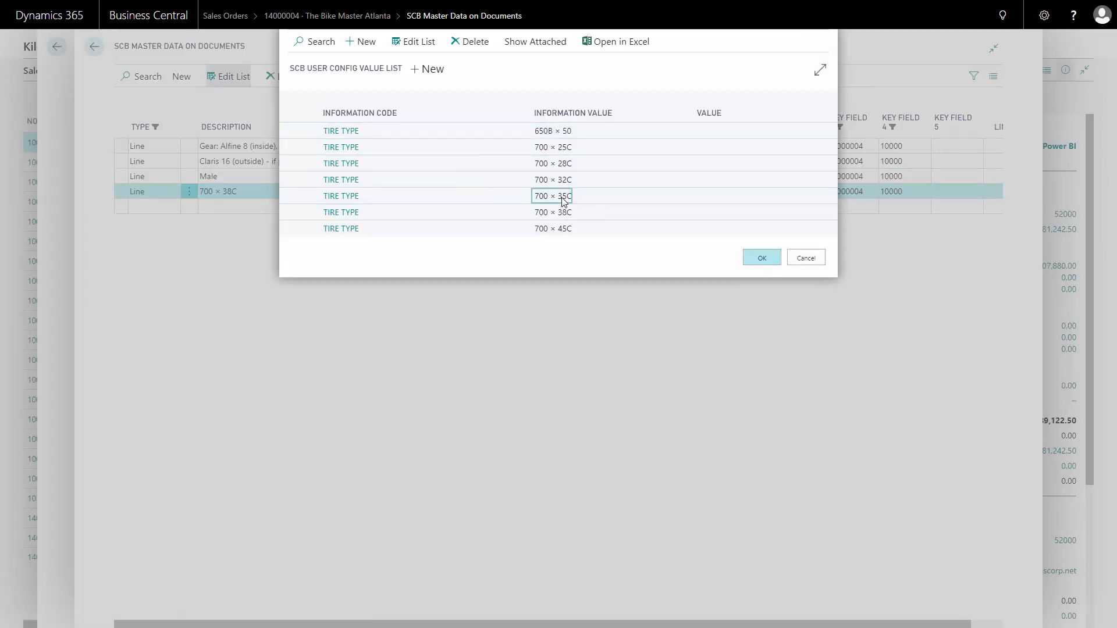
click(562, 228)
click(757, 258)
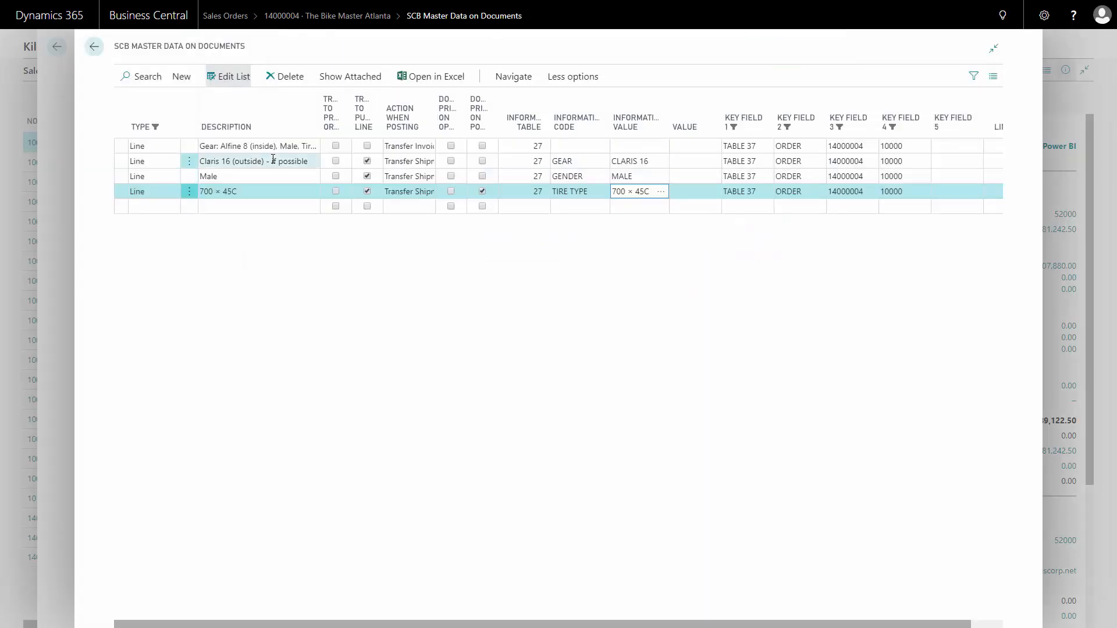
click(239, 174)
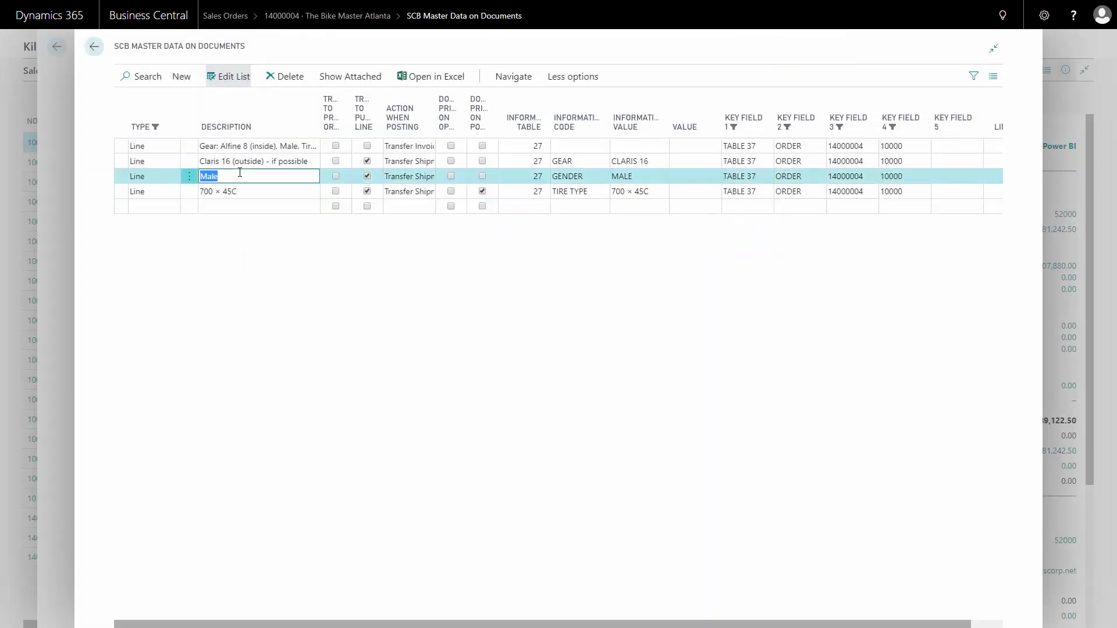
click(239, 173)
key(Escape)
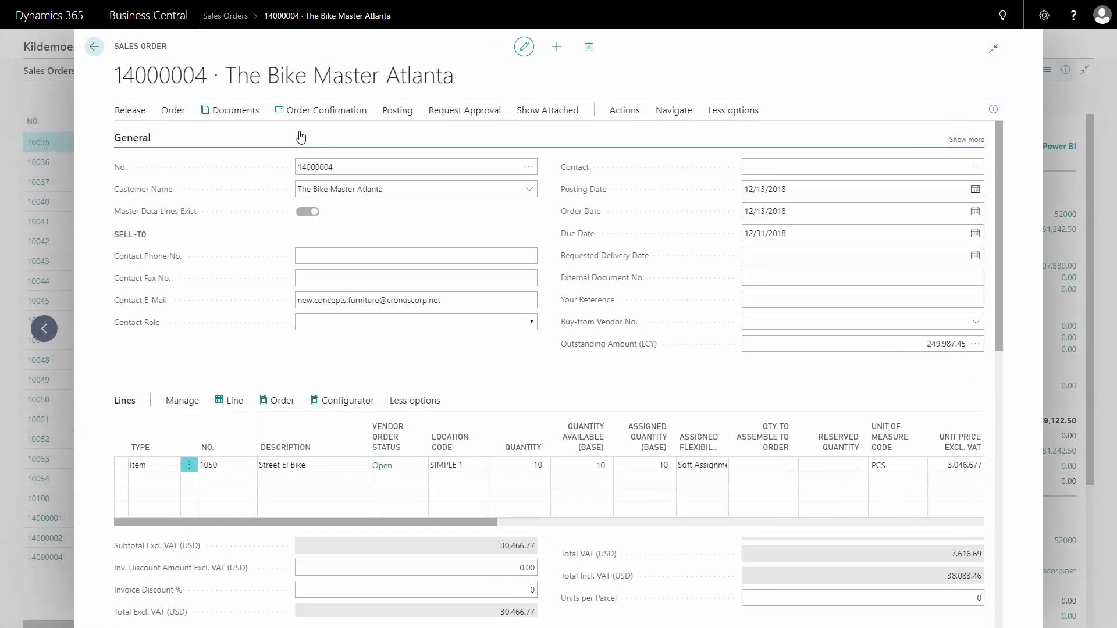
Preview the printed order confirmation for the sales order with the default report options.
click(325, 117)
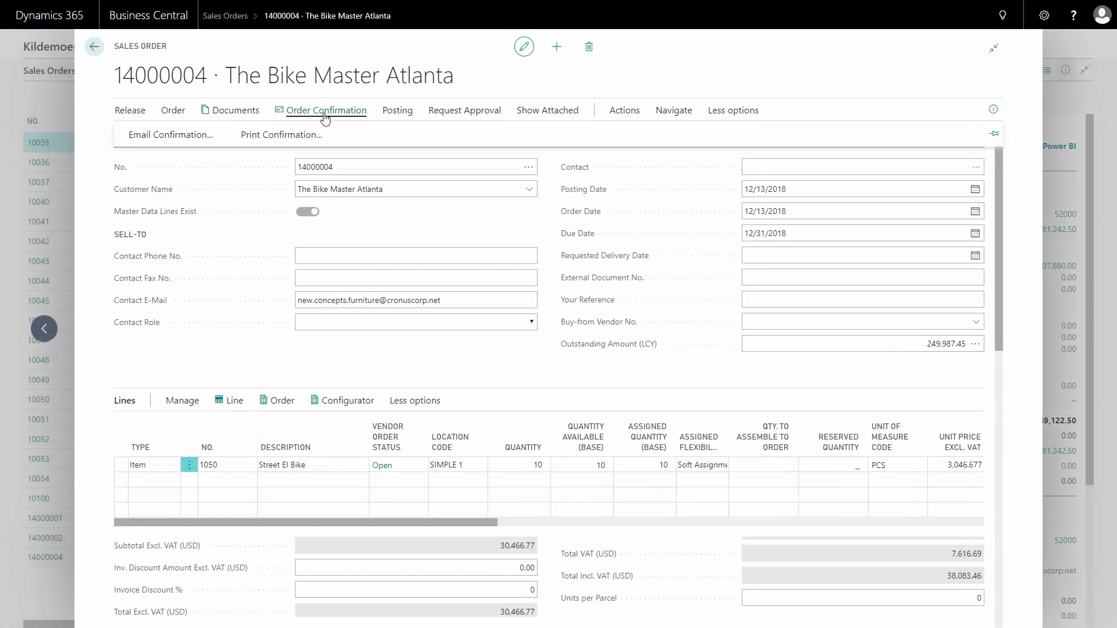
click(296, 136)
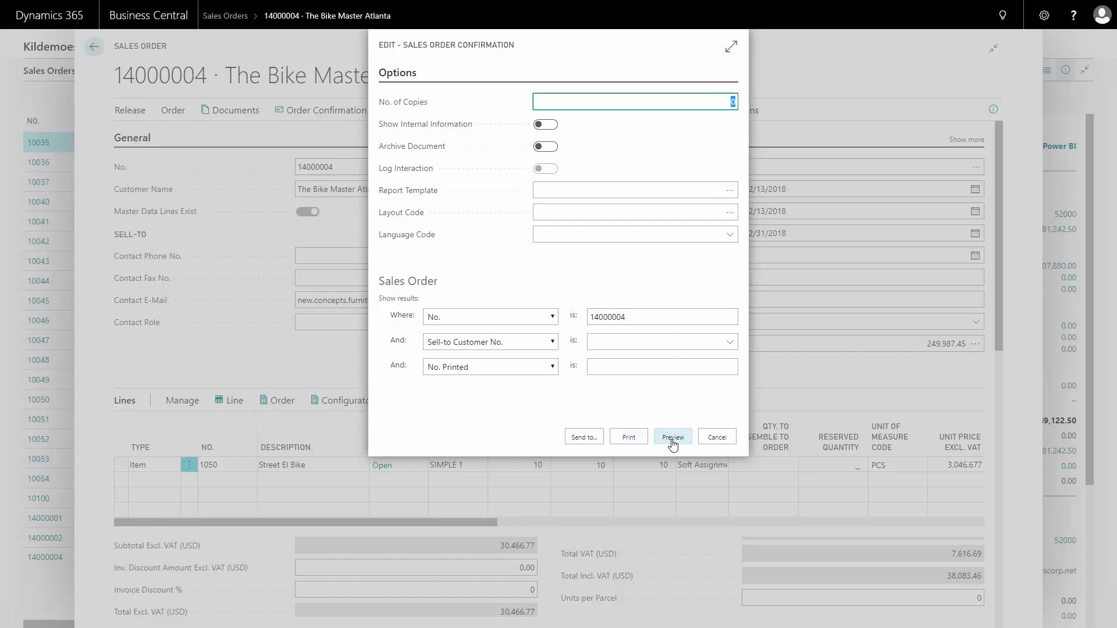
click(673, 443)
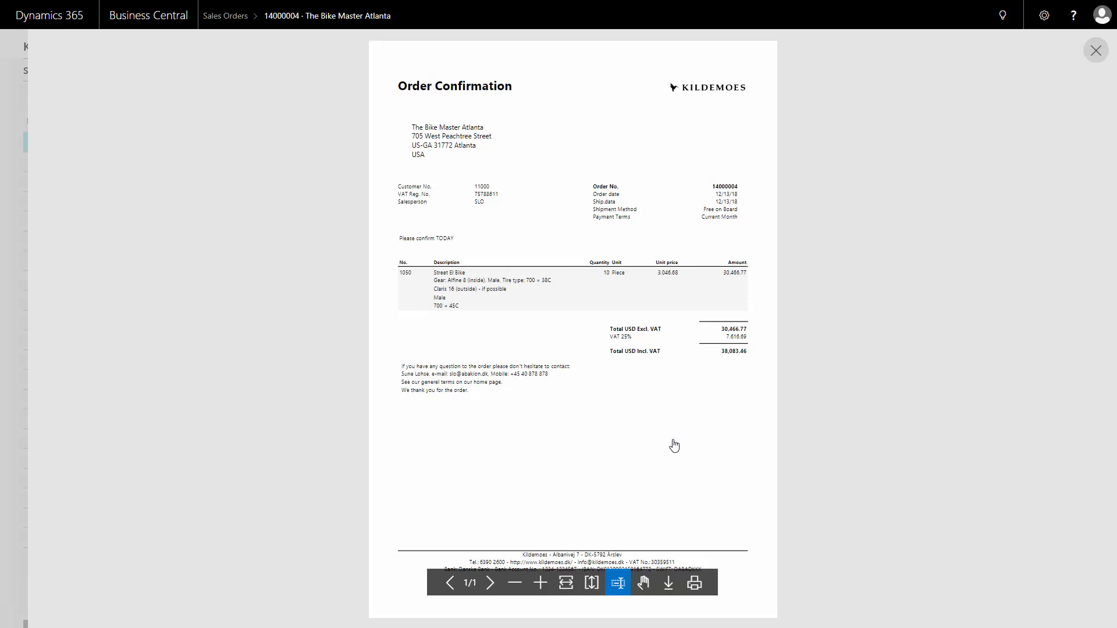
Fit the order confirmation to page width and examine its header text, item specifications and footer texts.
click(566, 584)
click(643, 583)
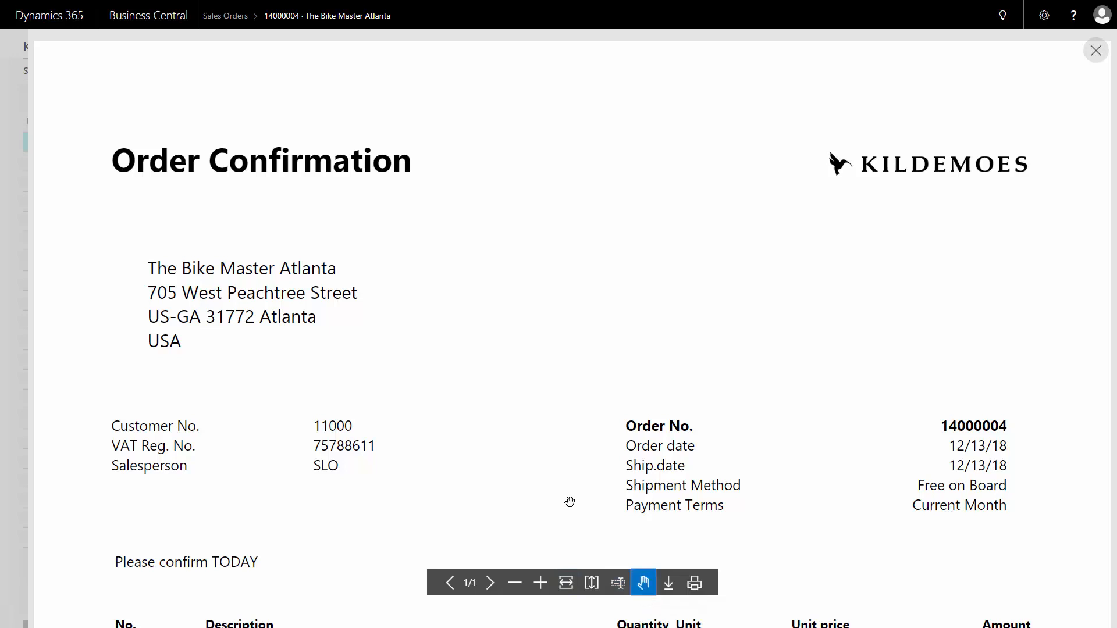
drag(569, 501, 568, 294)
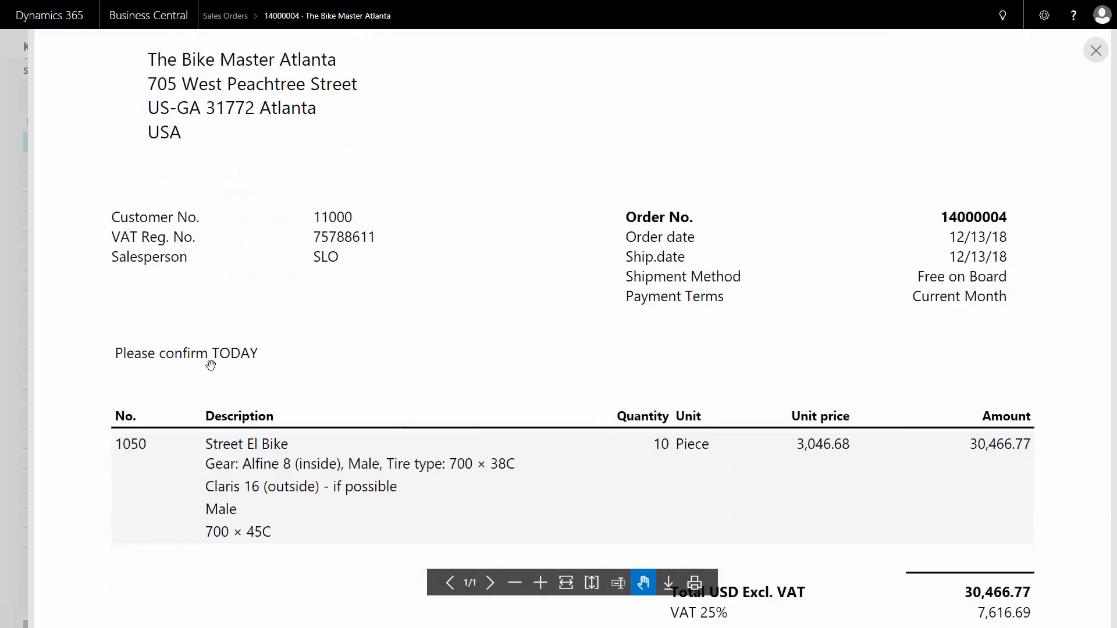
drag(416, 427, 413, 327)
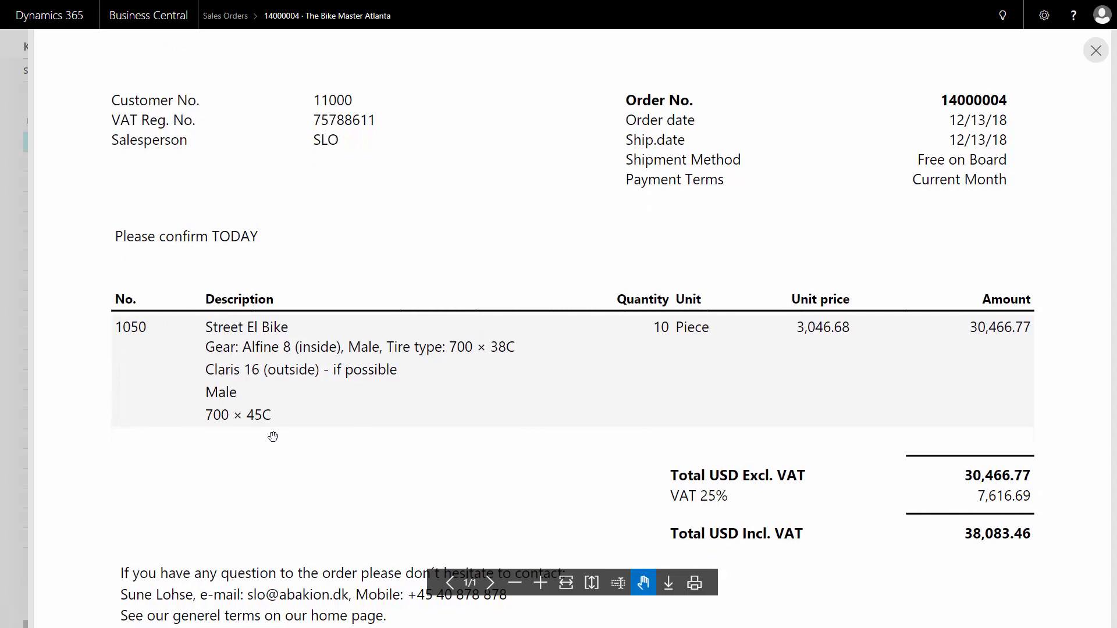
drag(282, 467, 284, 348)
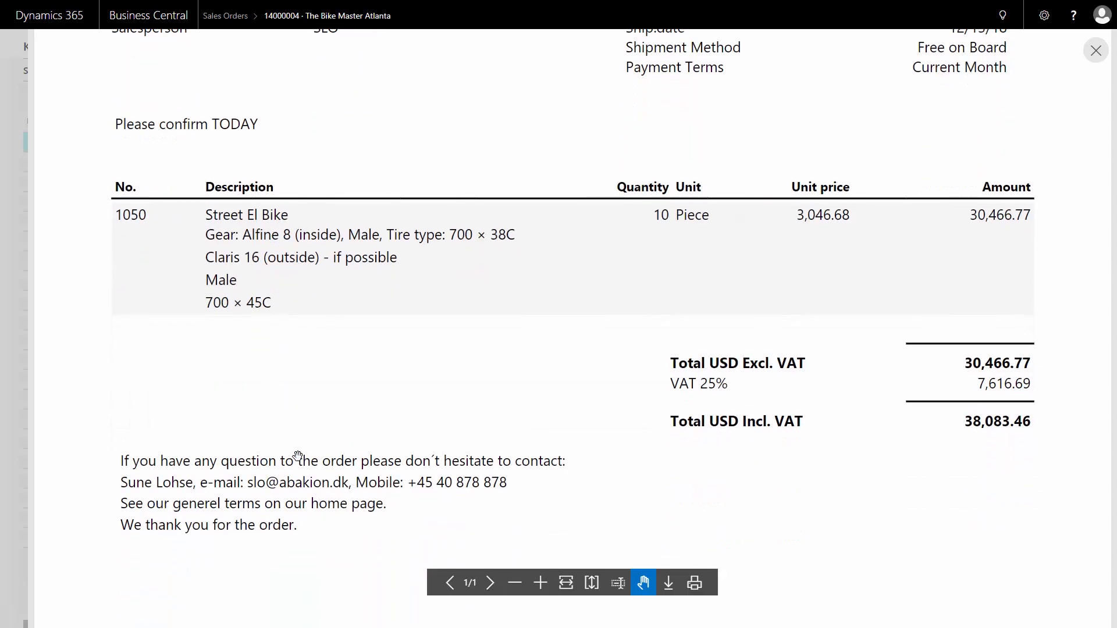